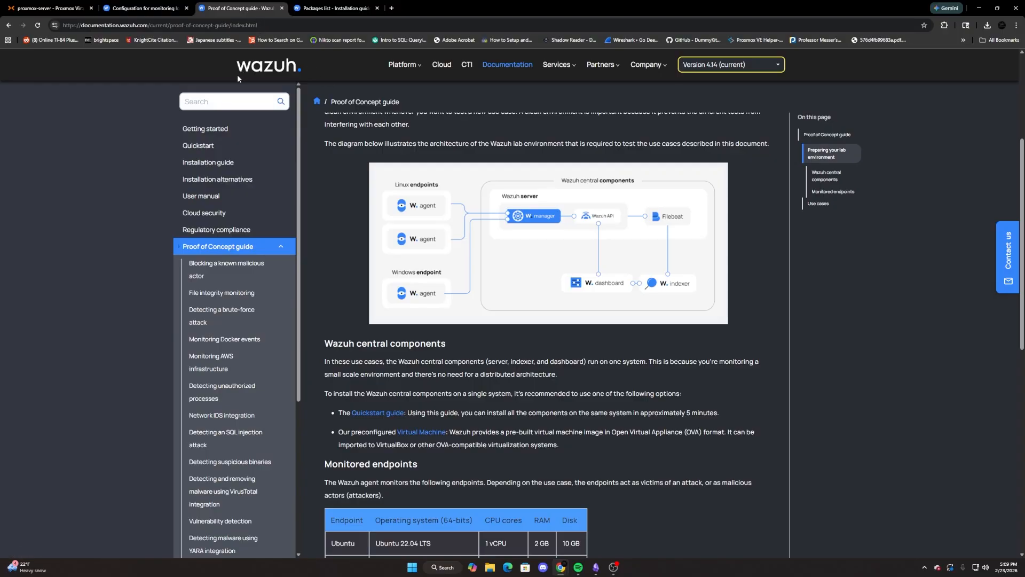
Switch to the Proxmox console of Win11-Sub-3 and sign in as another user with the SOCLAB domain username and account password.
{"action": "scroll", "coordinate": [236, 76], "scroll_direction": "up", "scroll_amount": 1}
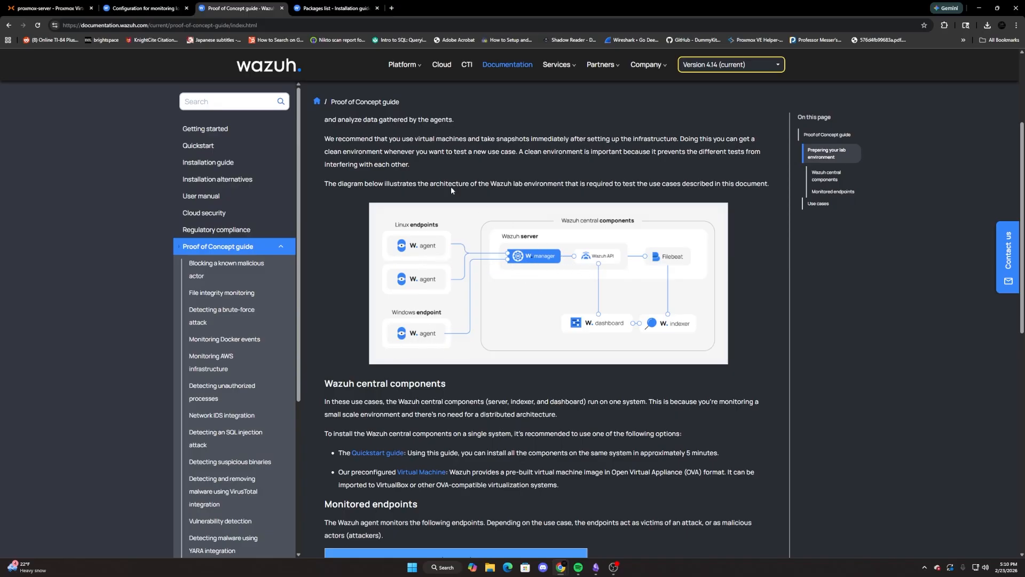
{"action": "left_click", "coordinate": [148, 4]}
{"action": "left_click", "coordinate": [19, 5]}
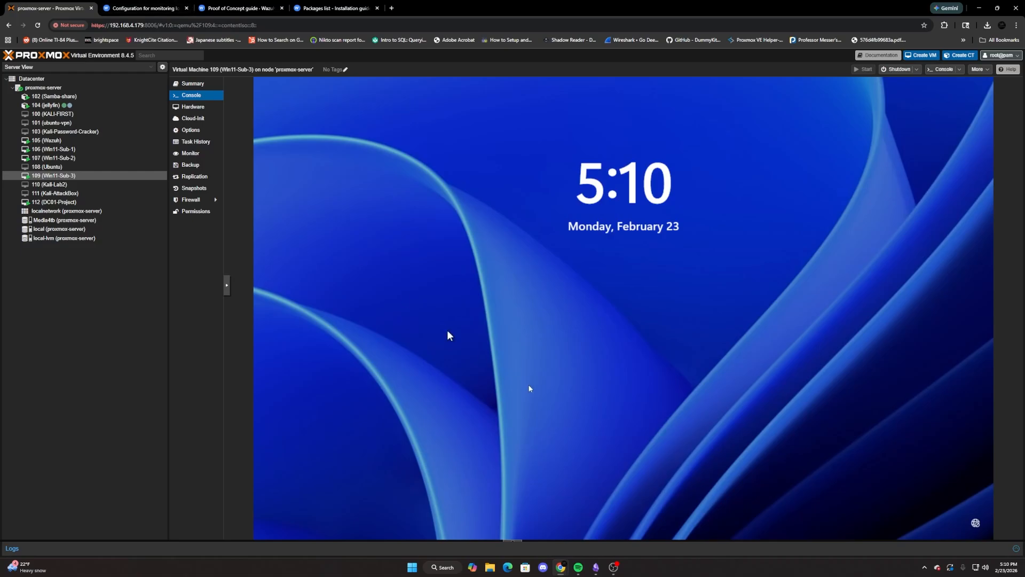
{"action": "left_click", "coordinate": [563, 220]}
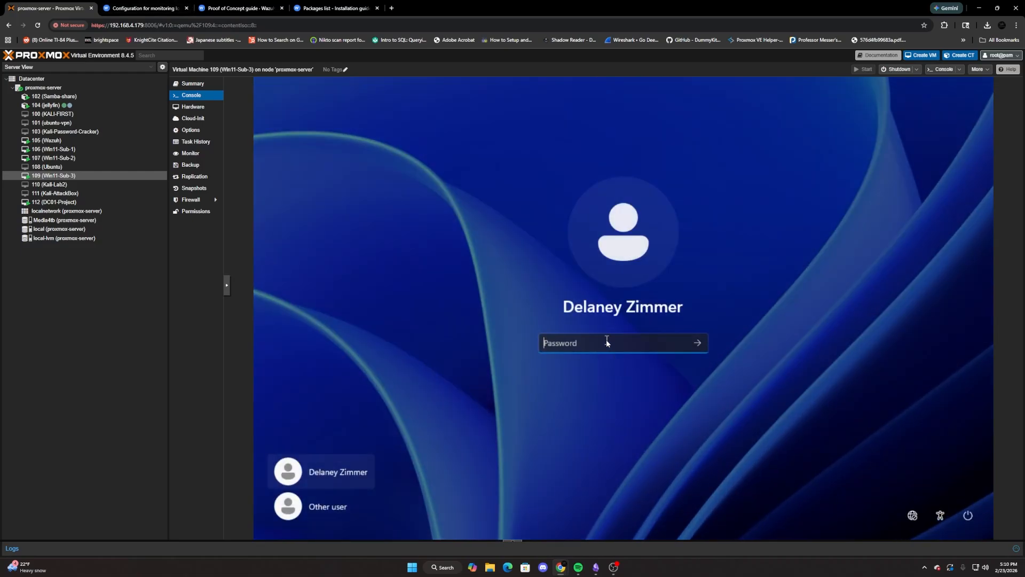
{"action": "left_click", "coordinate": [321, 506]}
{"action": "type", "text": "soc"}
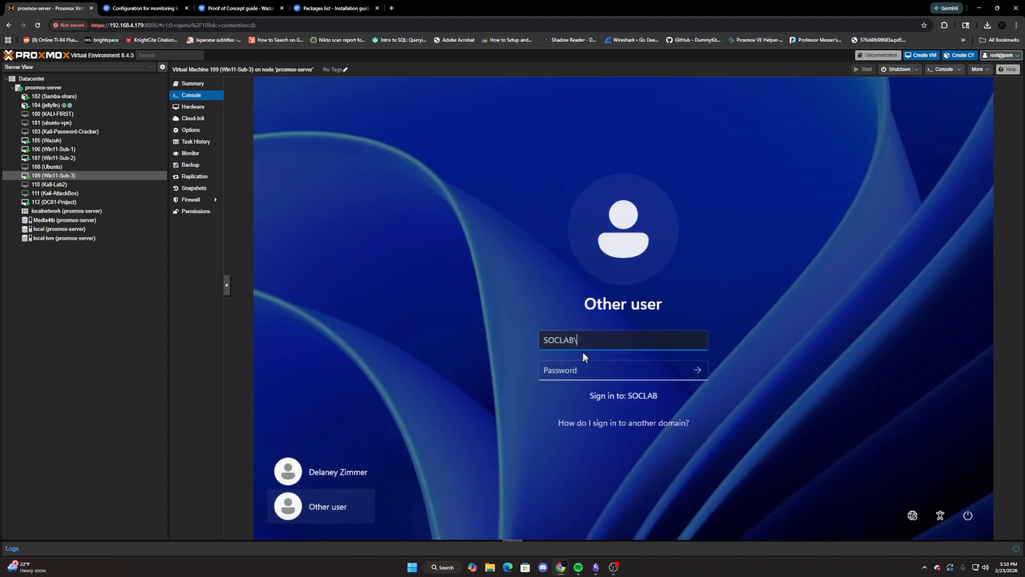
{"action": "type", "text": "LAB\\dzim"}
{"action": "key", "text": "Tab"}
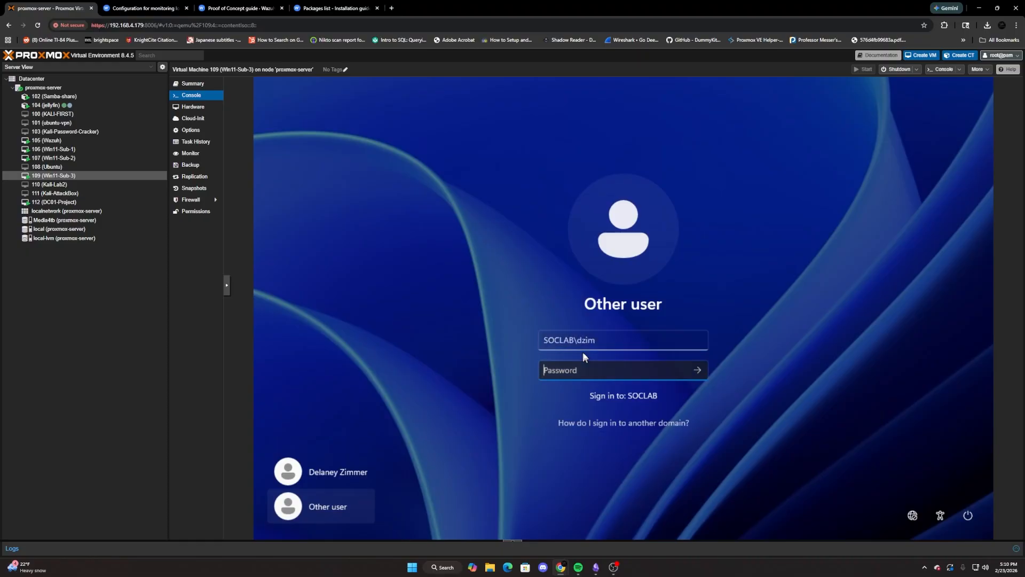
{"action": "type", "text": "••"}
{"action": "key", "text": "Return"}
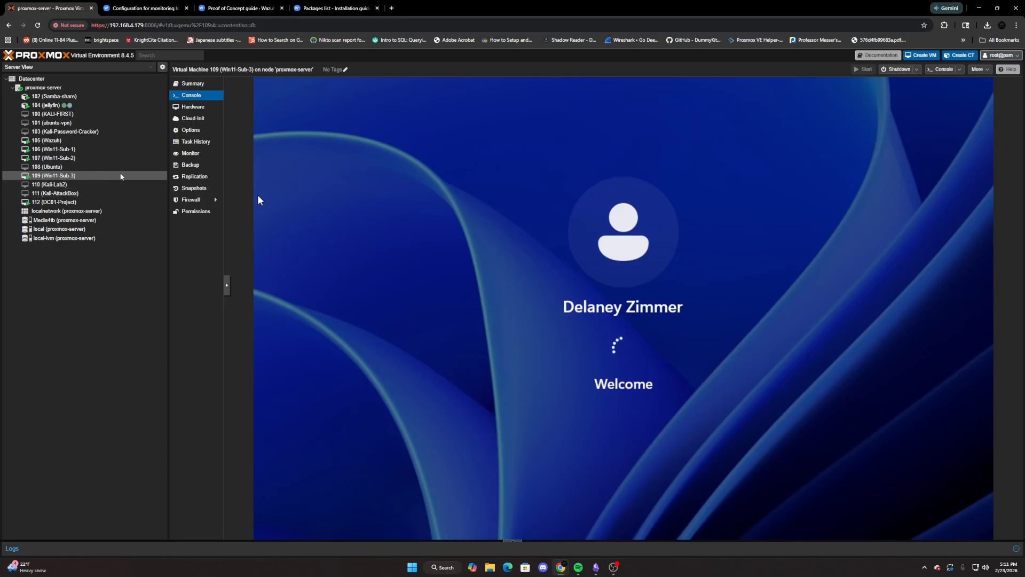
Open the Win11-Sub-2 console and sign in as another user, entering SOCLAB\bronny and the account password.
{"action": "left_click", "coordinate": [53, 158]}
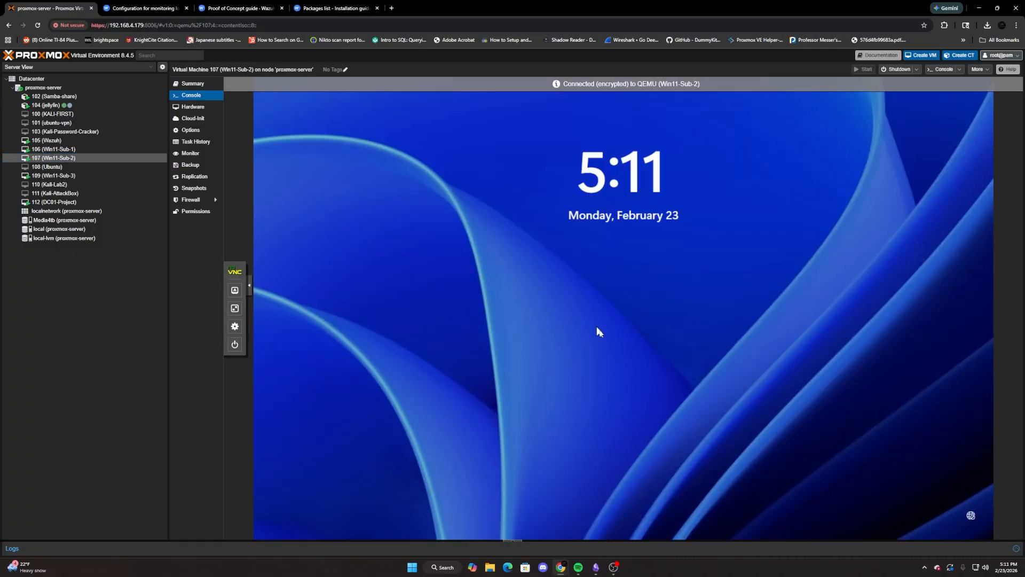
{"action": "left_click_drag", "start_coordinate": [628, 424], "coordinate": [628, 91]}
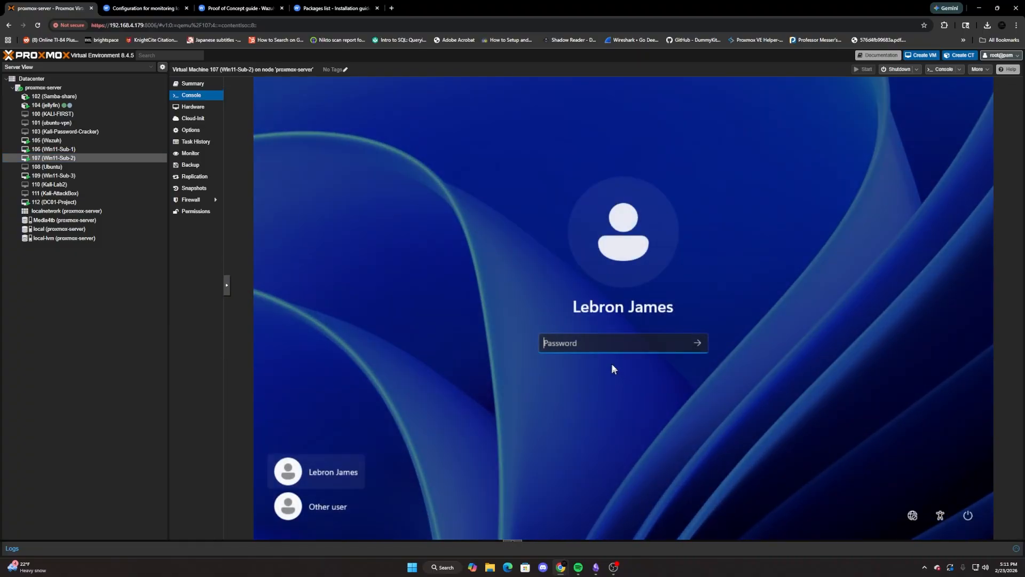
{"action": "left_click", "coordinate": [339, 513]}
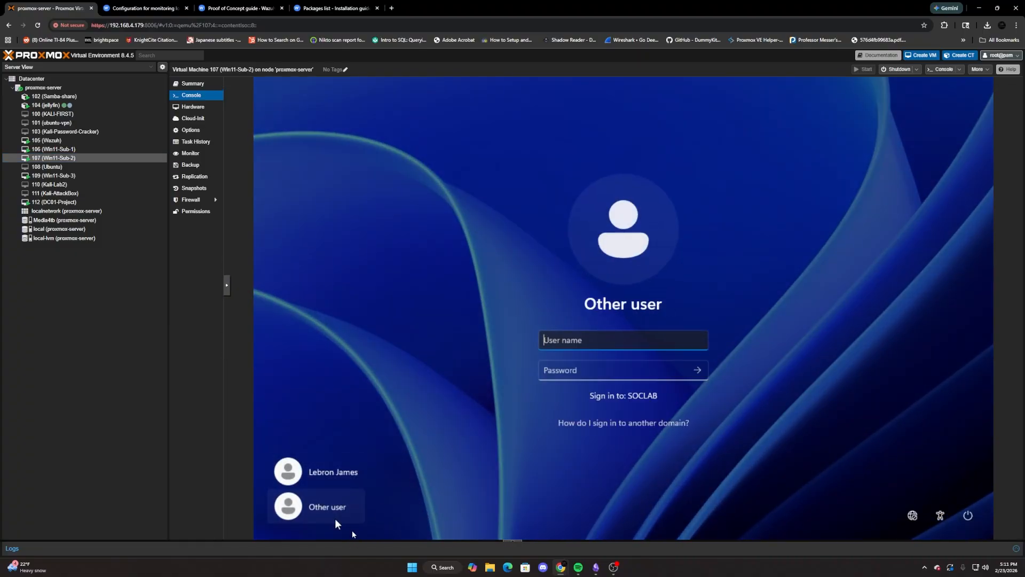
{"action": "type", "text": "SOCLAB"}
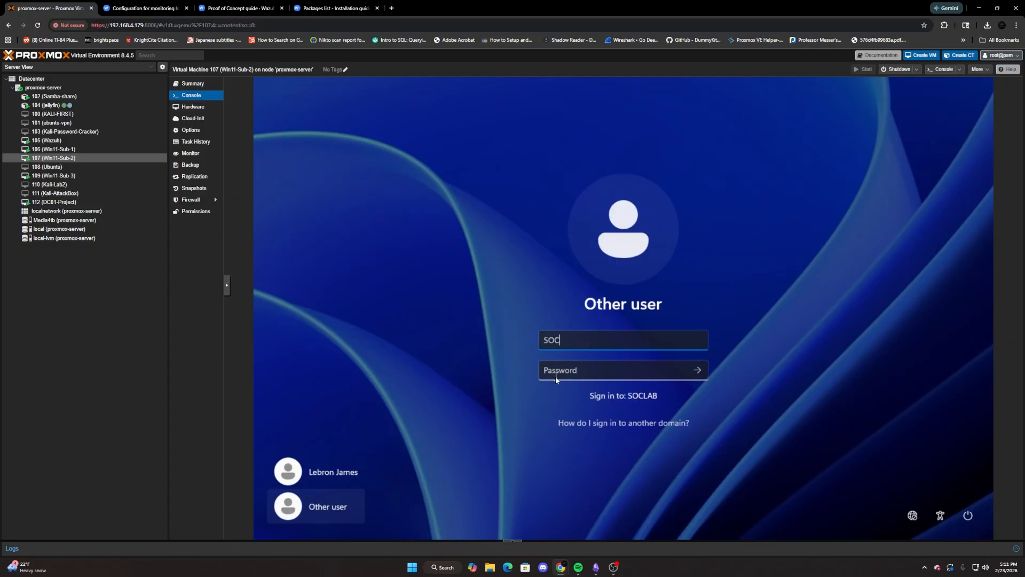
{"action": "type", "text": "\\bronny"}
{"action": "key", "text": "Tab"}
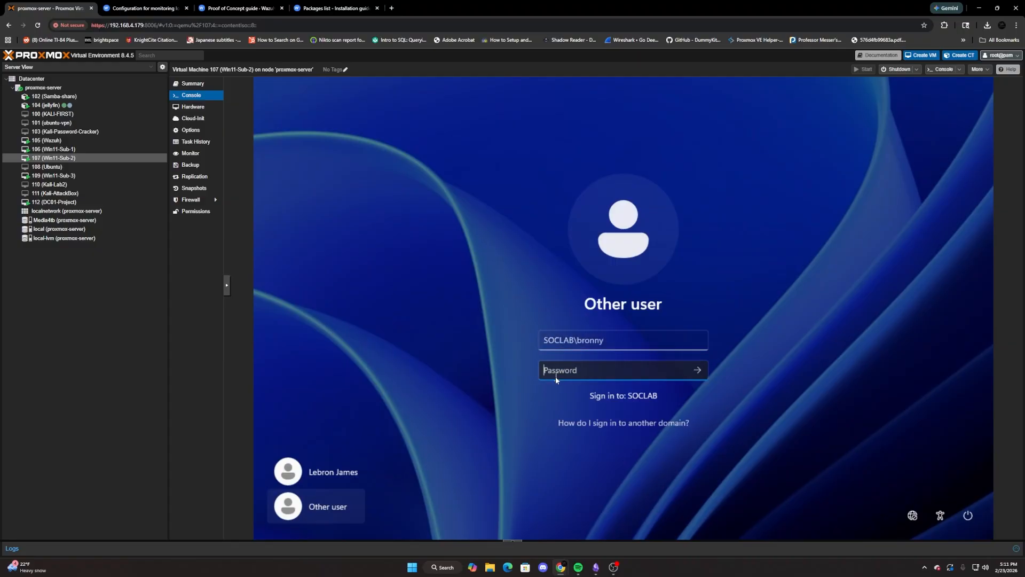
{"action": "type", "text": "••••••••••••"}
{"action": "key", "text": "Return"}
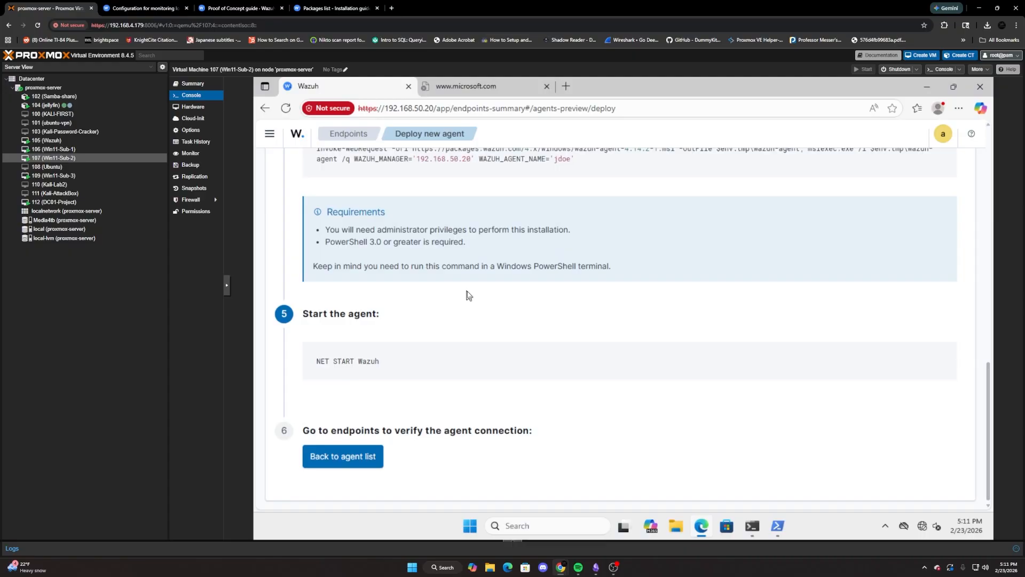
Set the agent name to bronny in the optional settings of the Wazuh agent deployment page.
{"action": "scroll", "coordinate": [465, 291], "scroll_direction": "up", "scroll_amount": 4}
{"action": "scroll", "coordinate": [467, 289], "scroll_direction": "up", "scroll_amount": 5}
{"action": "scroll", "coordinate": [467, 291], "scroll_direction": "down", "scroll_amount": 2}
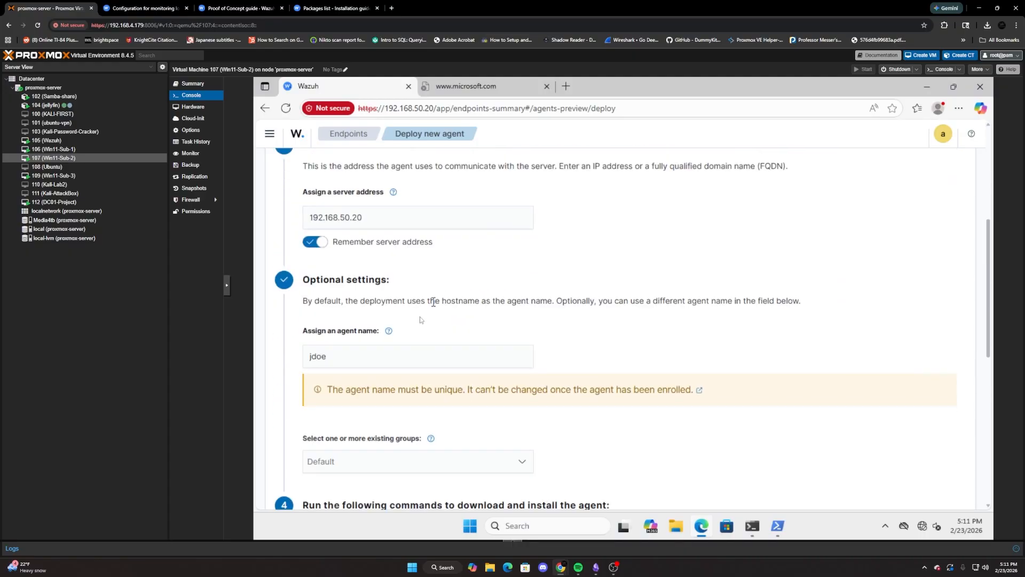
{"action": "left_click_drag", "start_coordinate": [342, 356], "coordinate": [299, 358]}
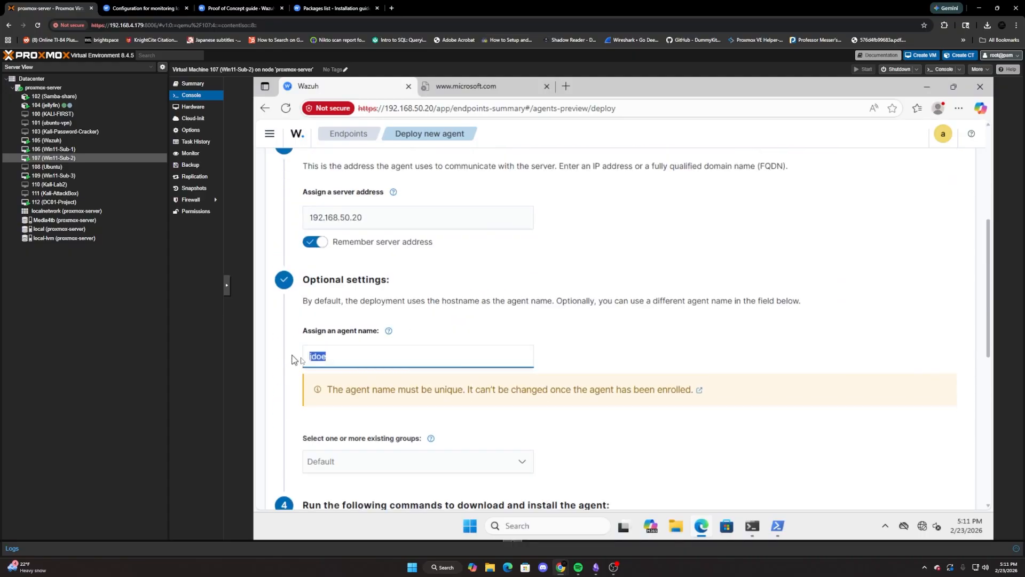
{"action": "type", "text": "brumnm"}
{"action": "type", "text": "onny"}
{"action": "scroll", "coordinate": [454, 251], "scroll_direction": "up", "scroll_amount": 5}
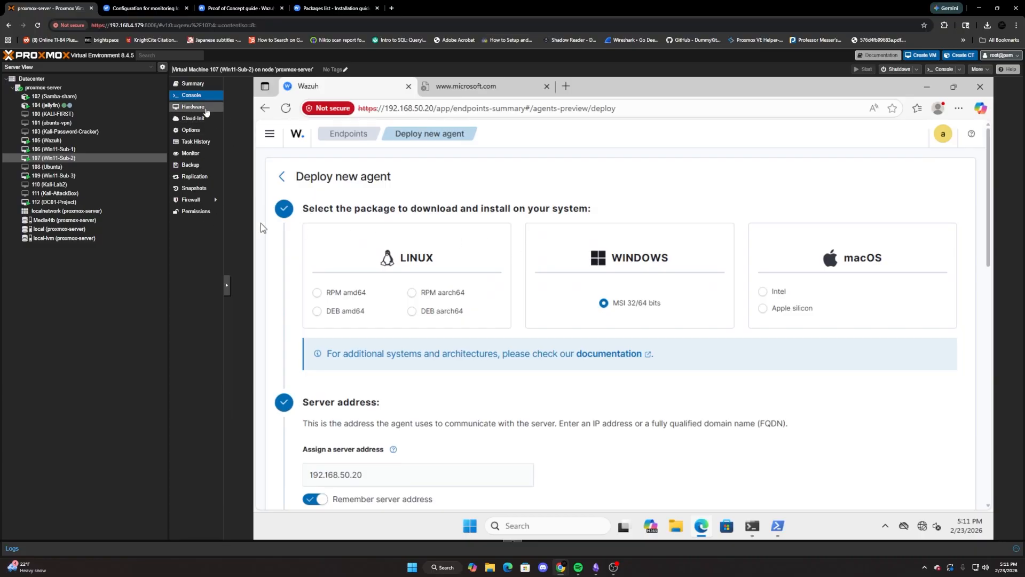
{"action": "left_click", "coordinate": [200, 107]}
{"action": "left_click", "coordinate": [236, 84]}
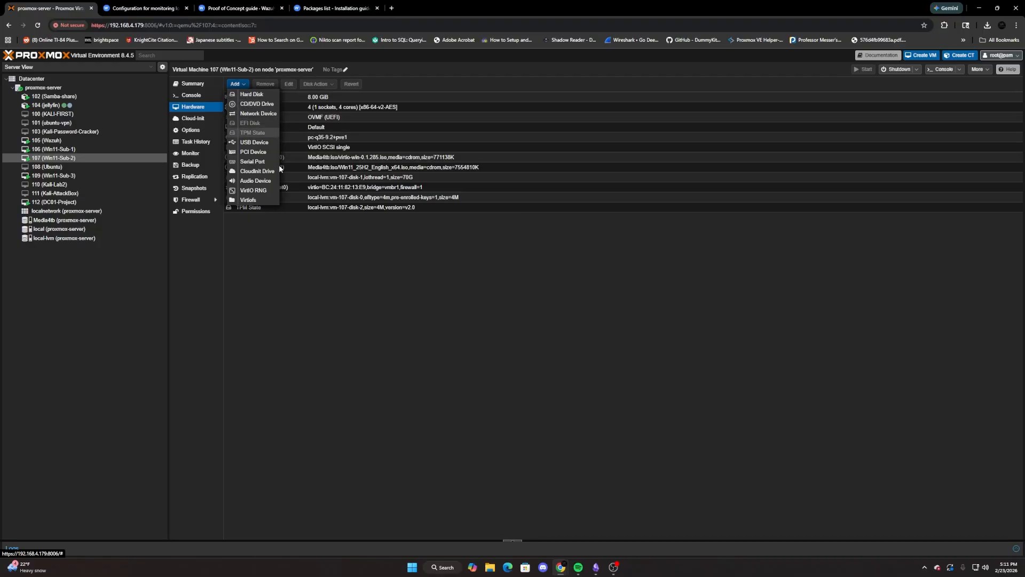
{"action": "left_click", "coordinate": [257, 113]}
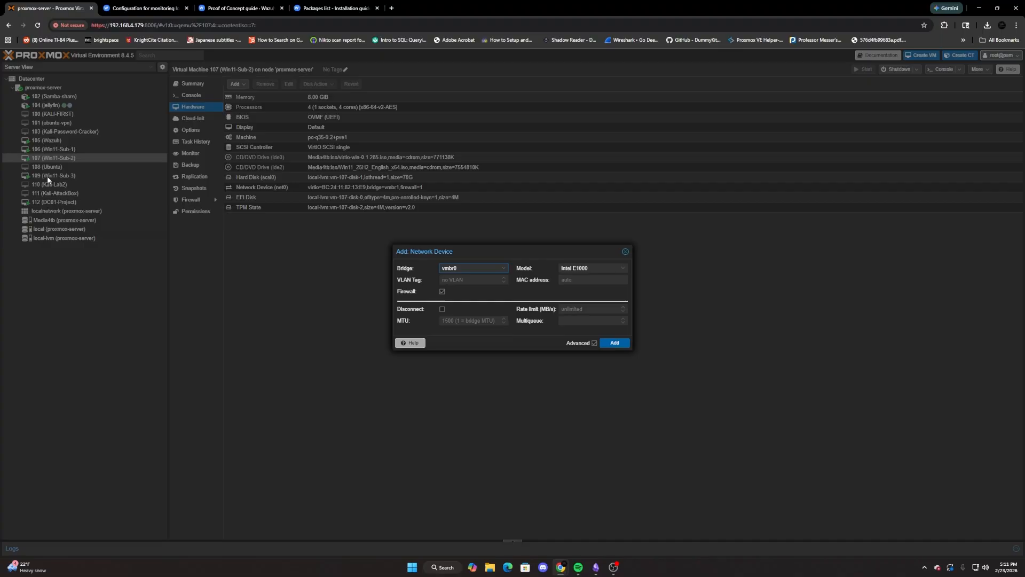
{"action": "left_click", "coordinate": [625, 251]}
Check the proxmox-server node's network bridges and add an Intel E1000 network device on bridge vmbr0 to Win11-Sub-2.
{"action": "left_click", "coordinate": [105, 88]}
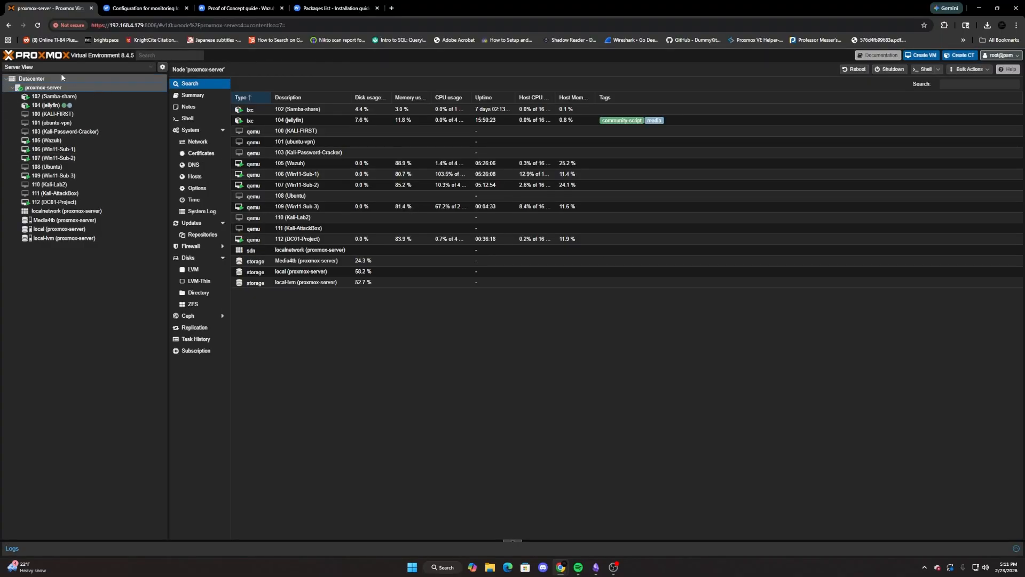
{"action": "left_click", "coordinate": [199, 141]}
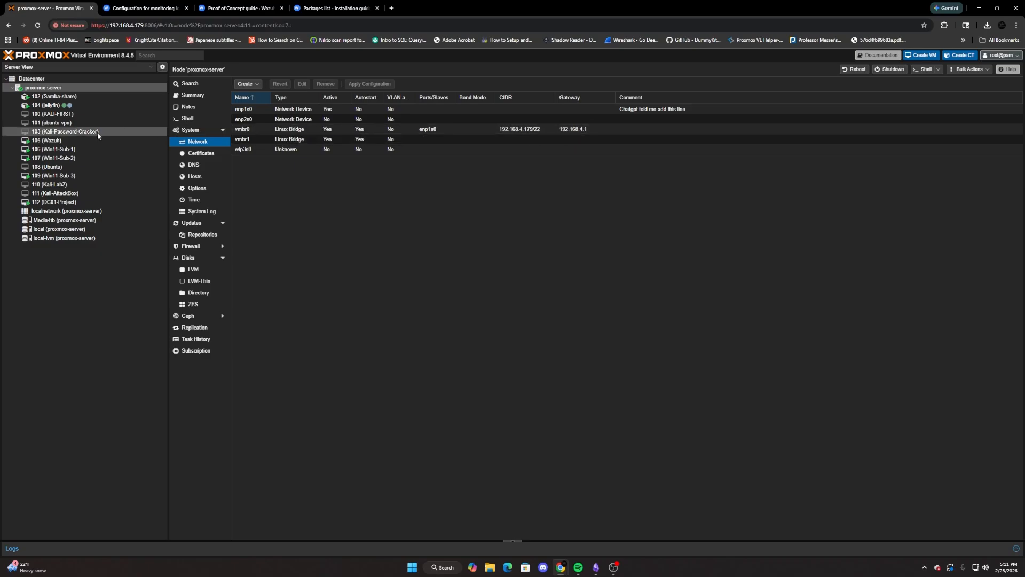
{"action": "left_click", "coordinate": [69, 159]}
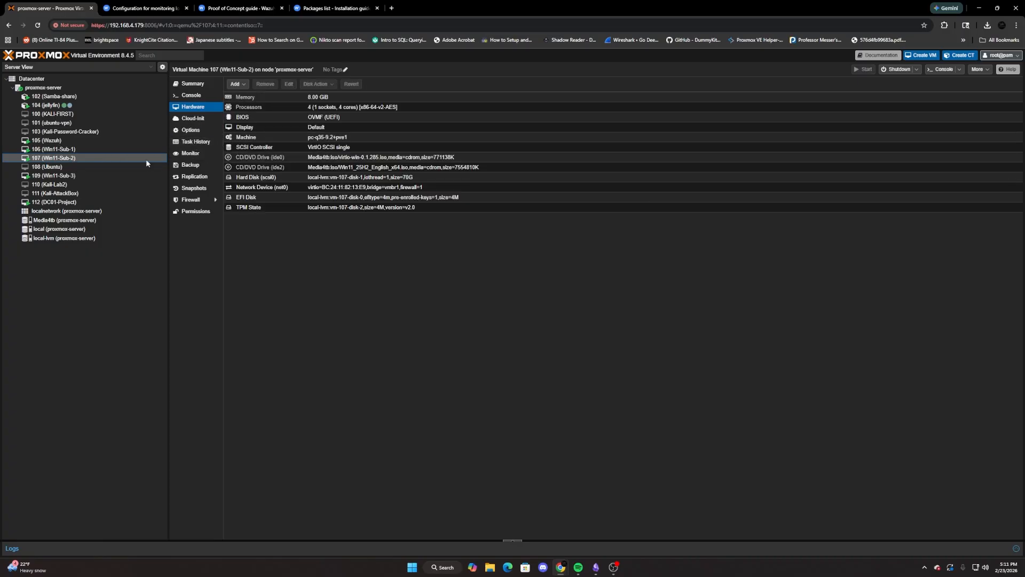
{"action": "left_click", "coordinate": [235, 84]}
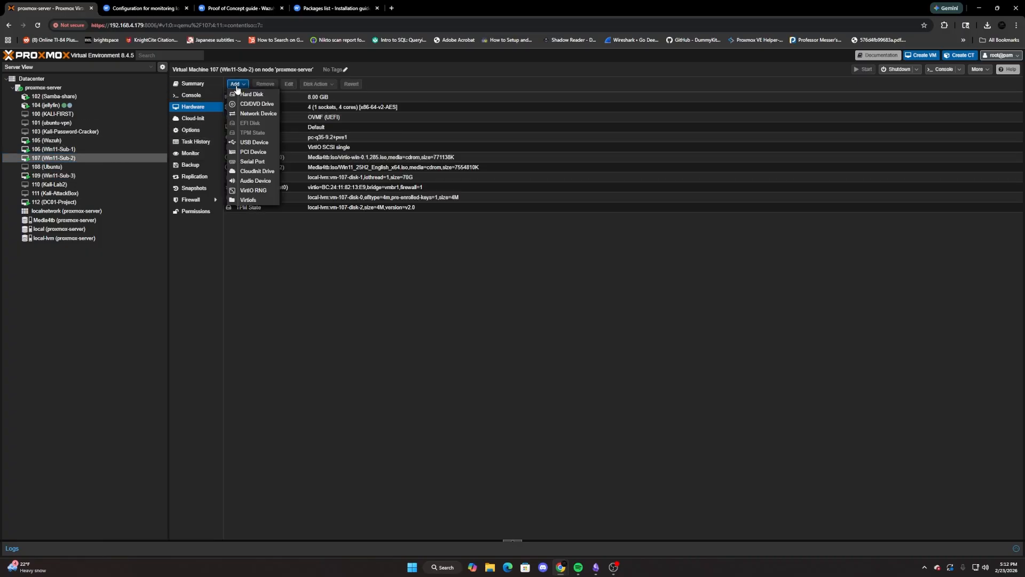
{"action": "left_click", "coordinate": [258, 113]}
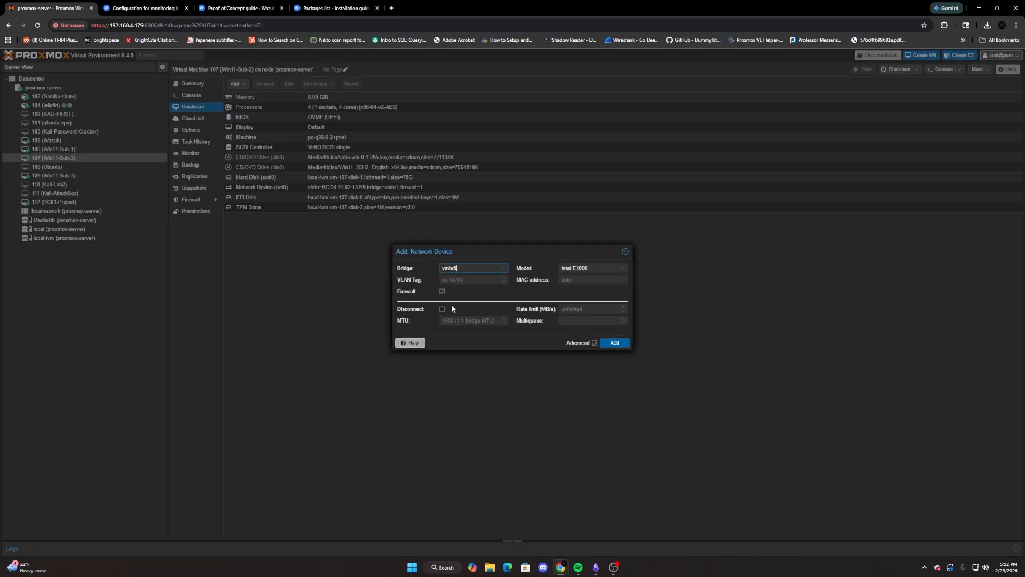
{"action": "left_click", "coordinate": [616, 344]}
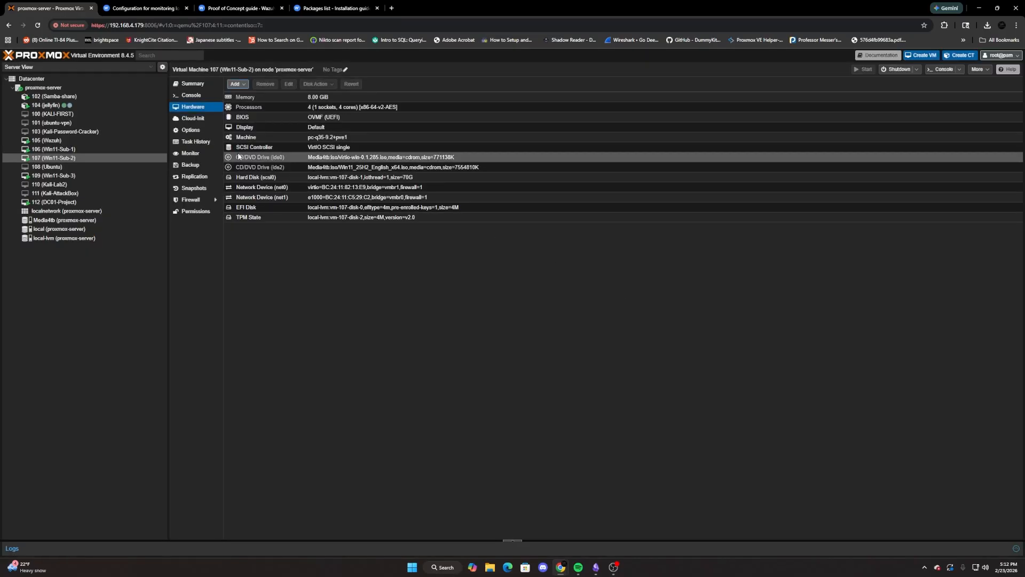
Check the Win11-Sub-2 IP configuration with ipconfig in its Command Prompt, and close the prompt.
{"action": "left_click", "coordinate": [211, 99]}
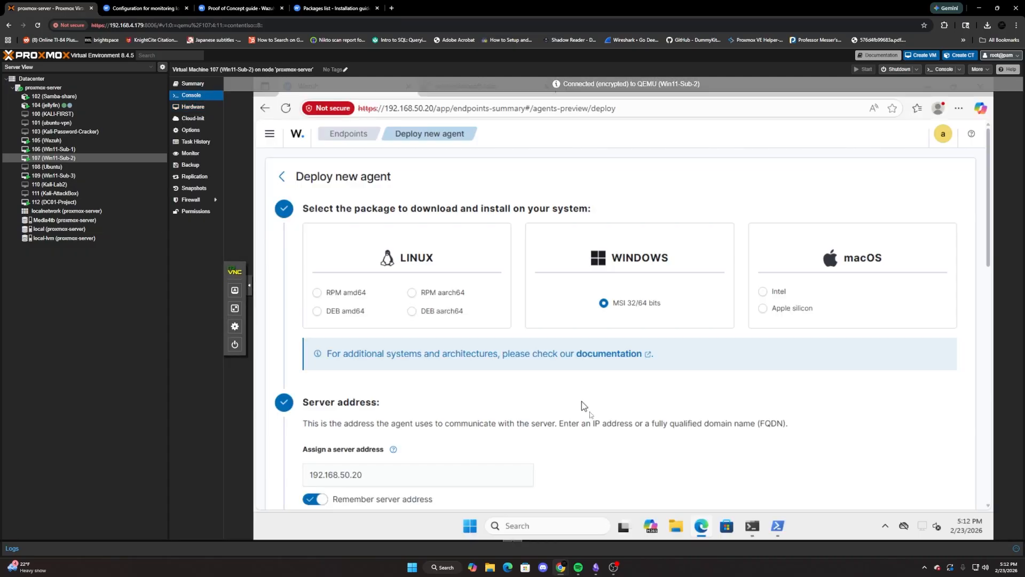
{"action": "left_click", "coordinate": [757, 529]}
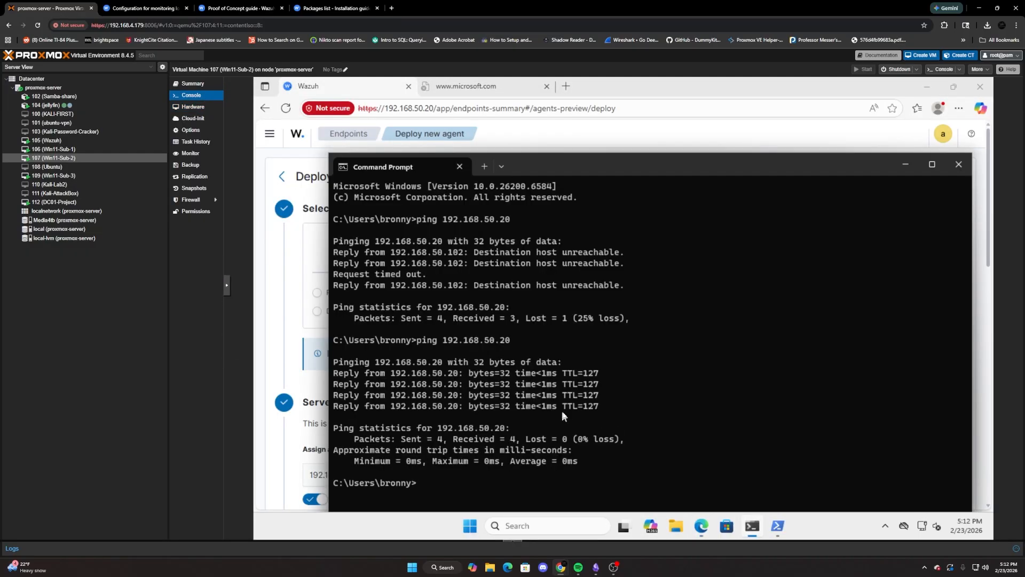
{"action": "type", "text": "ipconfig"}
{"action": "key", "text": "Return"}
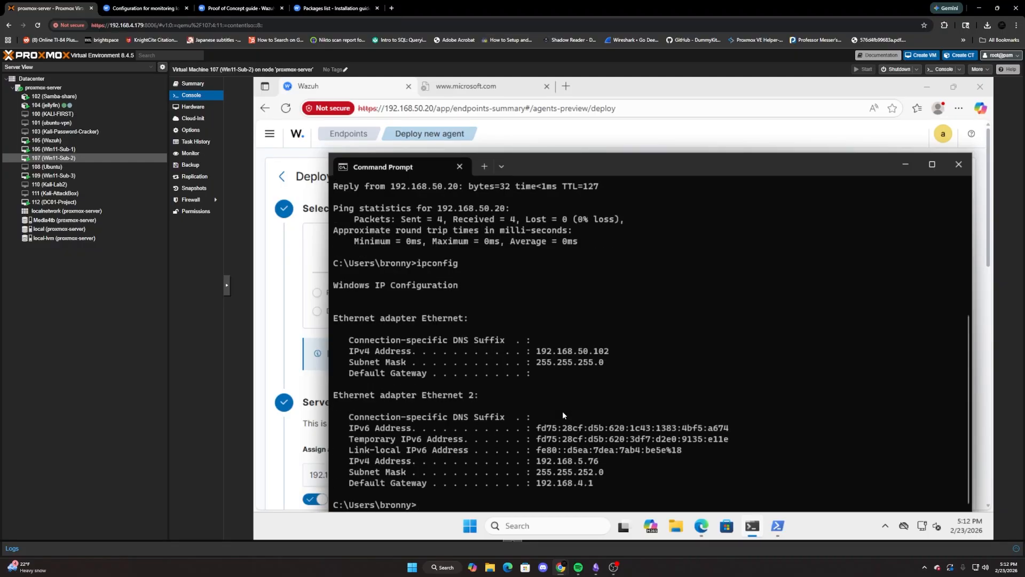
{"action": "left_click", "coordinate": [957, 166]}
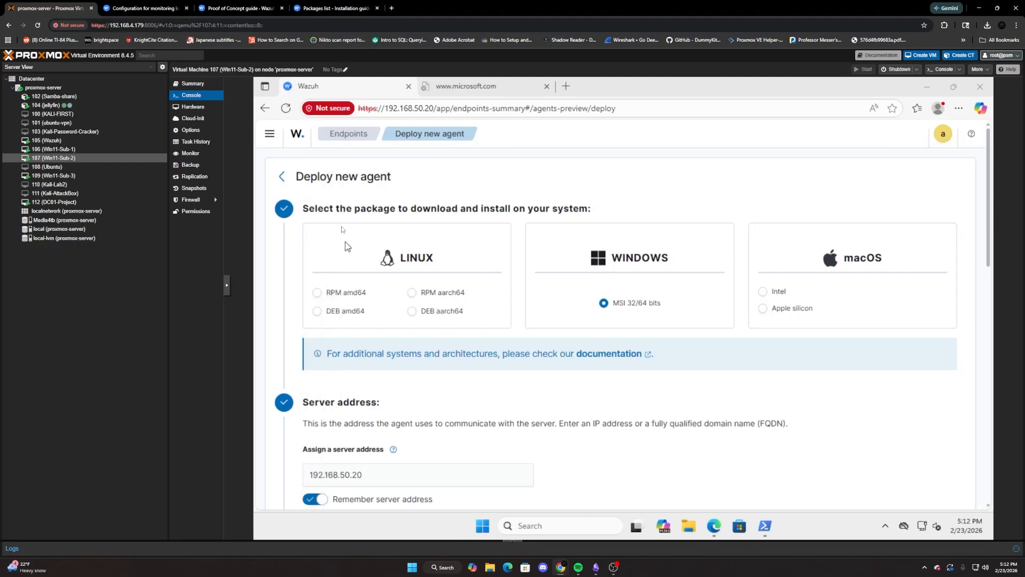
Change the Wazuh agent name to bronnyagent and copy the generated Windows install command.
{"action": "scroll", "coordinate": [419, 350], "scroll_direction": "down", "scroll_amount": 5}
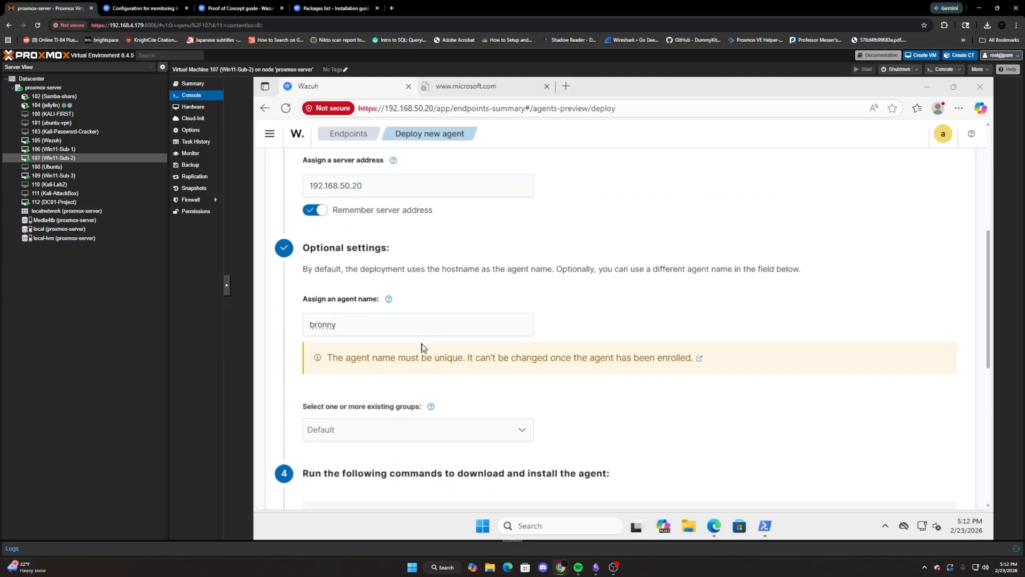
{"action": "scroll", "coordinate": [422, 347], "scroll_direction": "down", "scroll_amount": 1}
{"action": "scroll", "coordinate": [422, 347], "scroll_direction": "down", "scroll_amount": 1}
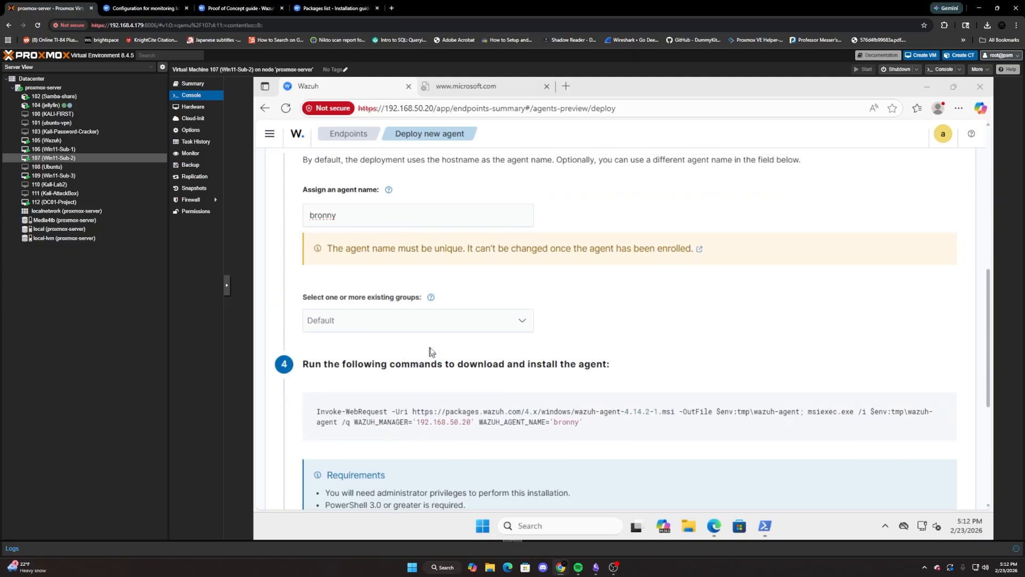
{"action": "scroll", "coordinate": [430, 349], "scroll_direction": "up", "scroll_amount": 1}
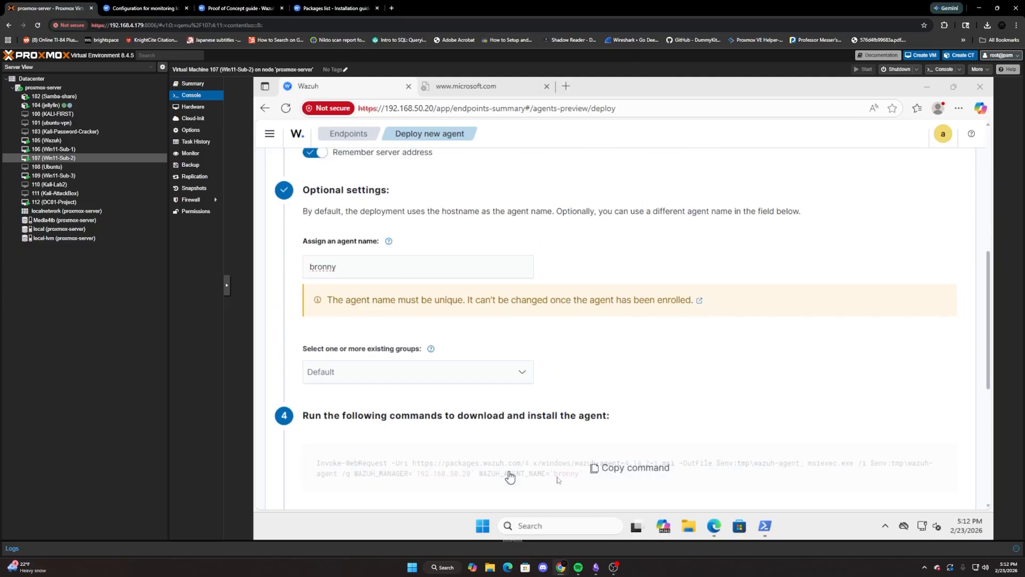
{"action": "left_click", "coordinate": [375, 270]}
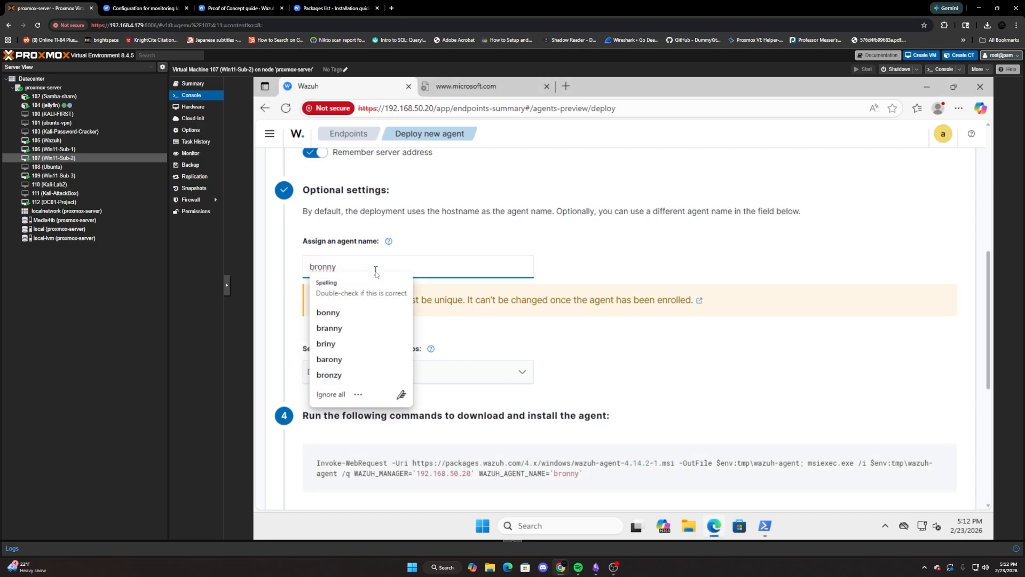
{"action": "type", "text": "agent"}
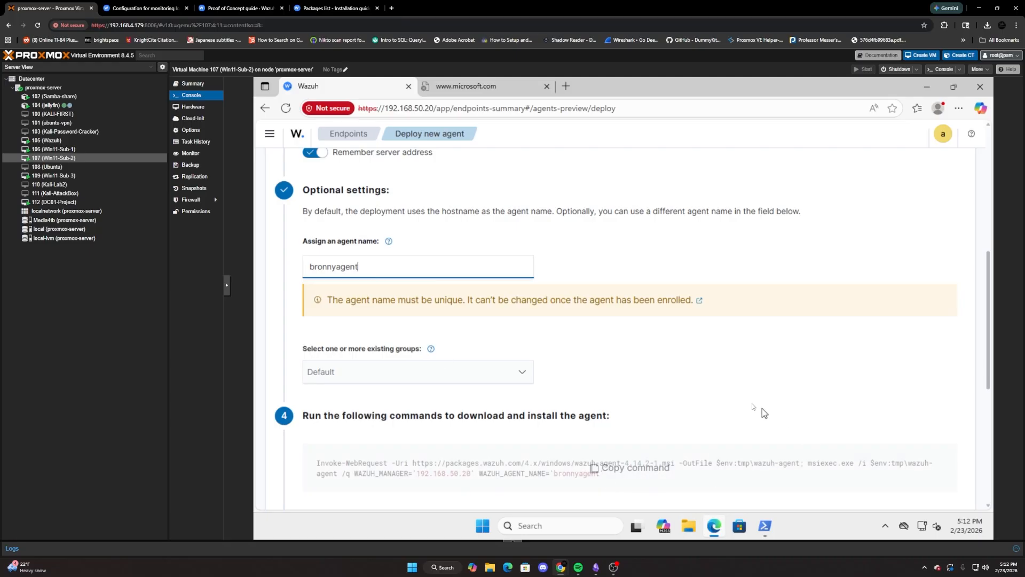
{"action": "left_click", "coordinate": [630, 468]}
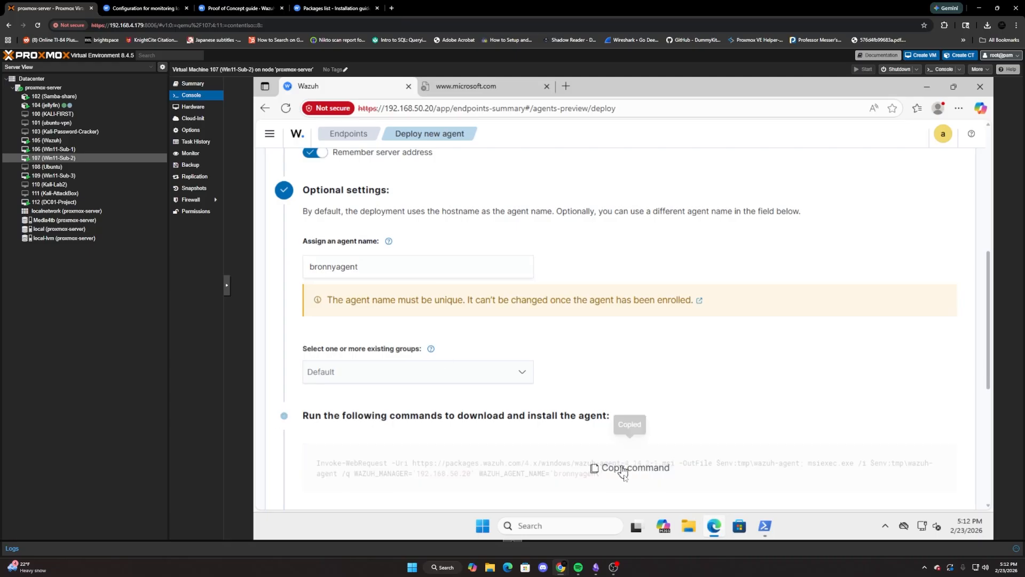
Bring up the already open administrator PowerShell window on Win11-Sub-2 and close it.
{"action": "left_click", "coordinate": [555, 526]}
{"action": "left_click", "coordinate": [765, 526]}
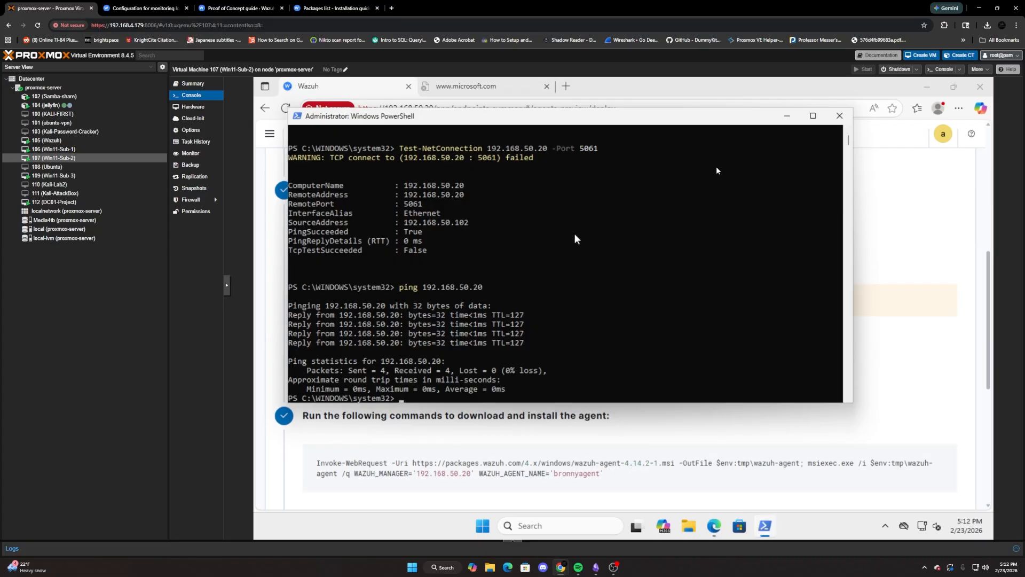
{"action": "left_click", "coordinate": [839, 116]}
Start a new Windows PowerShell as administrator, authorizing it with the administrator user name and the account password.
{"action": "left_click", "coordinate": [564, 525]}
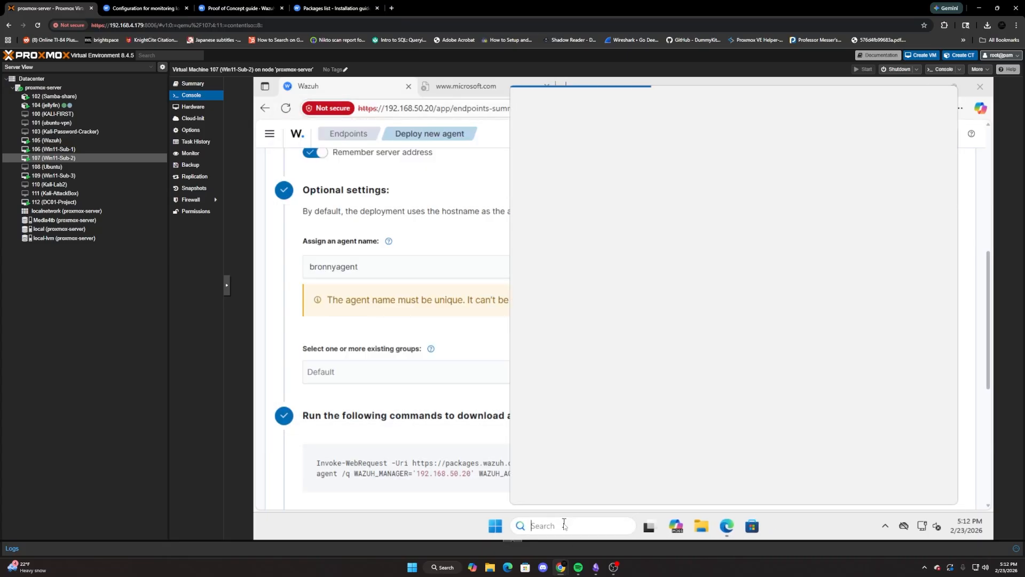
{"action": "type", "text": "power"}
{"action": "right_click", "coordinate": [584, 171]}
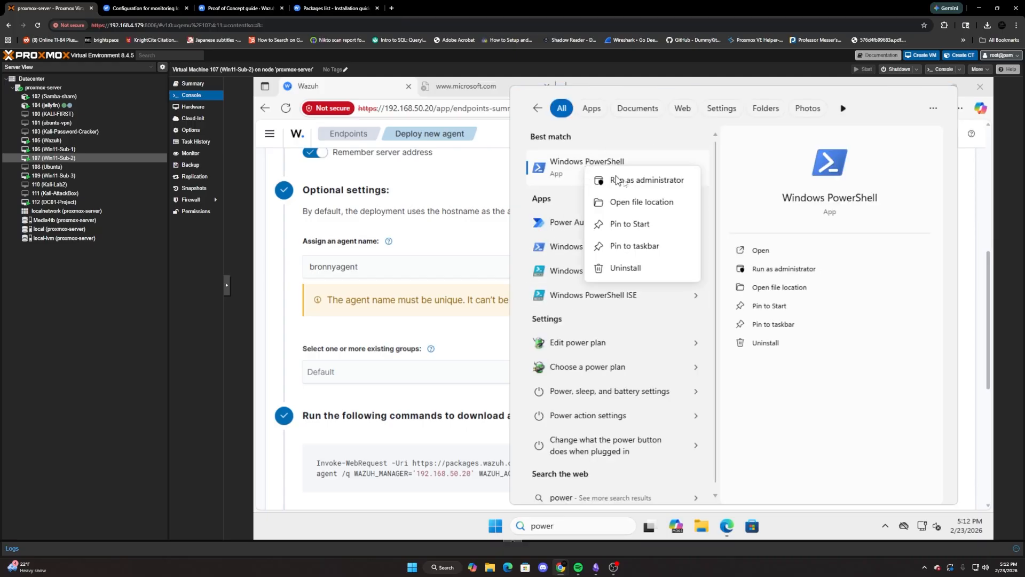
{"action": "left_click", "coordinate": [618, 180]}
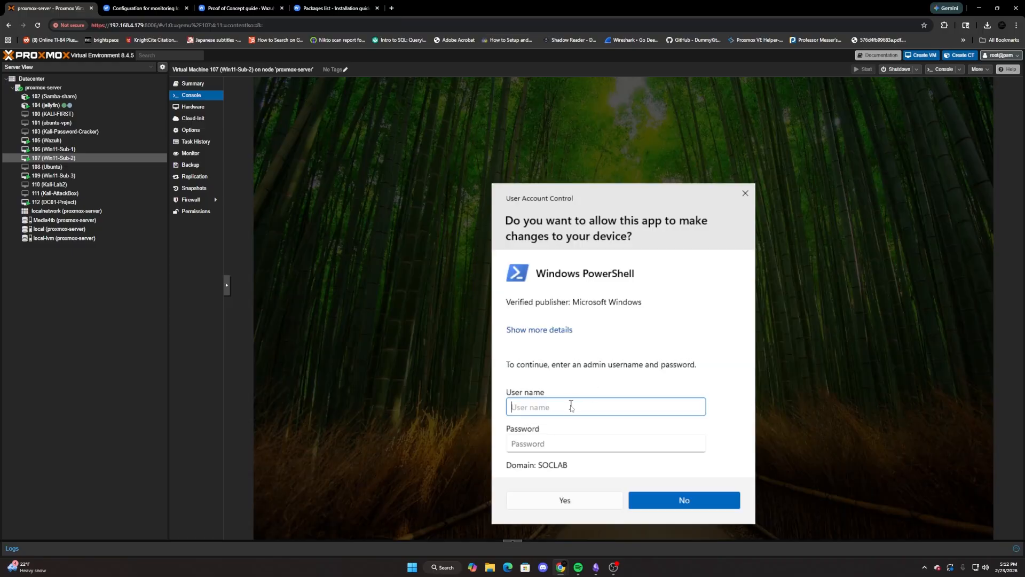
{"action": "type", "text": "administrator"}
{"action": "key", "text": "Tab"}
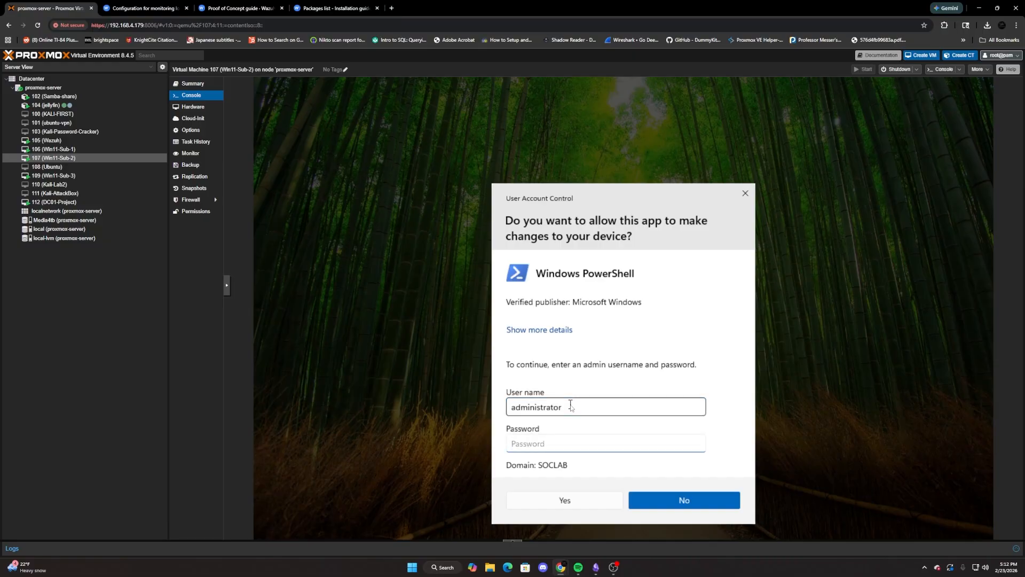
{"action": "type", "text": "**********"}
{"action": "key", "text": "Return"}
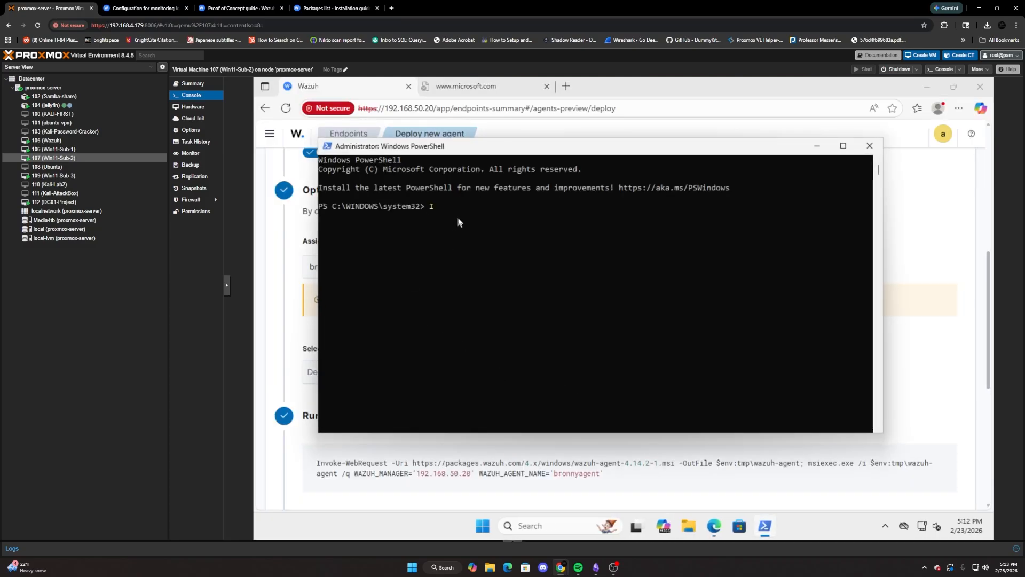
Paste the copied Wazuh agent install command for bronnyagent into the elevated PowerShell and run it.
{"action": "right_click", "coordinate": [457, 221]}
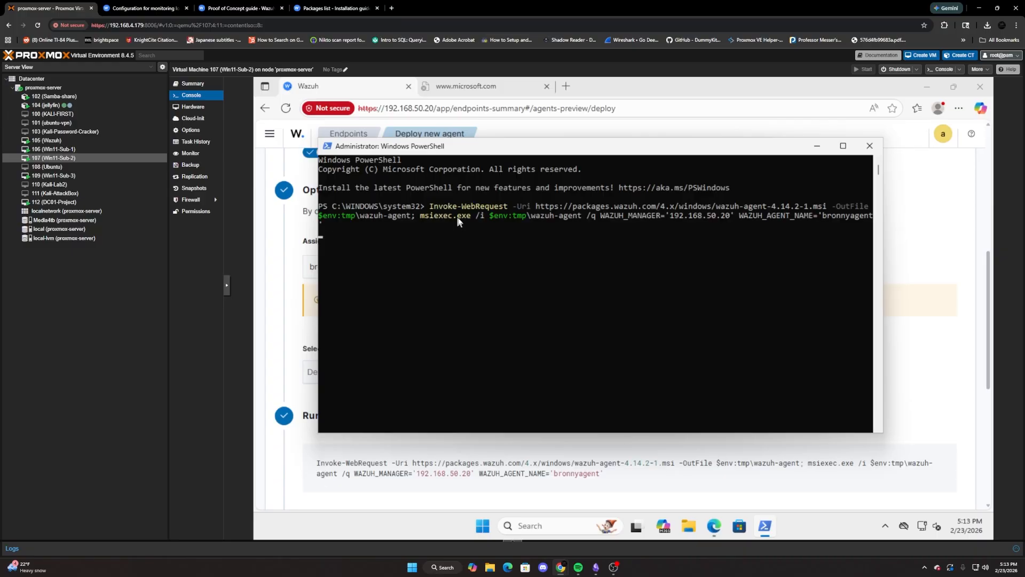
{"action": "key", "text": "Return"}
{"action": "scroll", "coordinate": [283, 354], "scroll_direction": "down", "scroll_amount": 3}
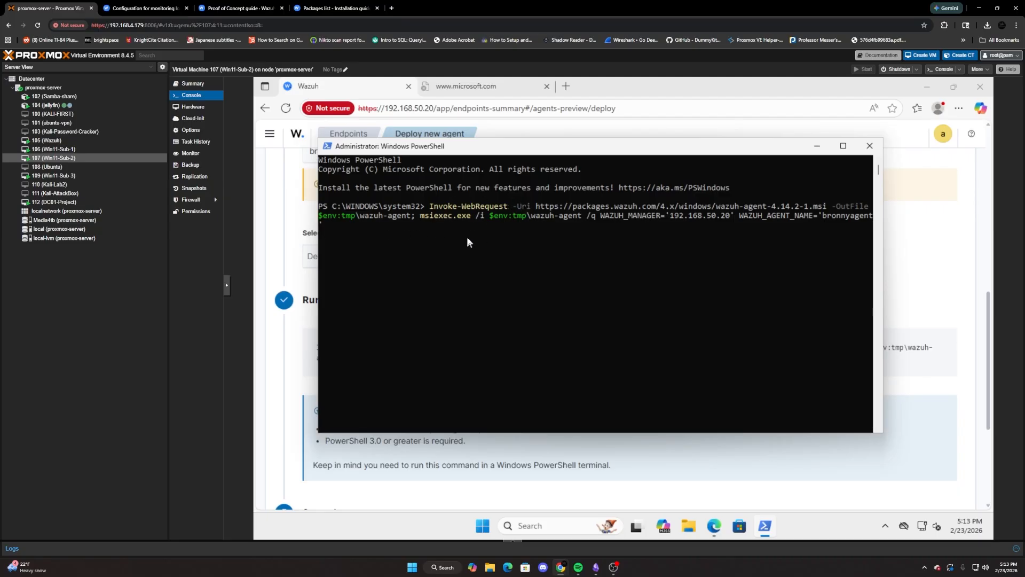
Add an Intel E1000 network device on bridge vmbr0 to the Win11-Sub-3 virtual machine.
{"action": "left_click", "coordinate": [103, 178]}
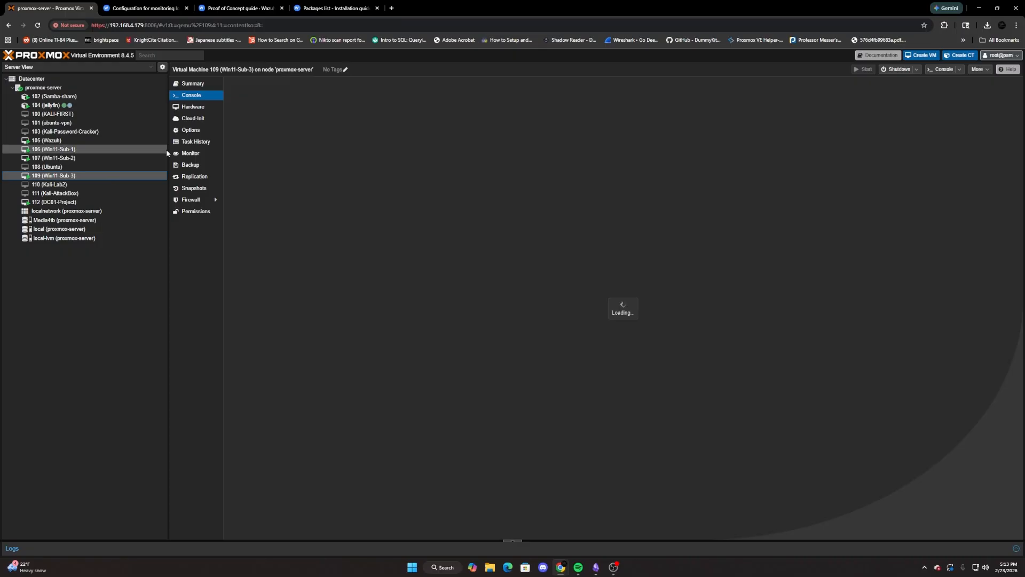
{"action": "left_click", "coordinate": [193, 107]}
{"action": "left_click", "coordinate": [245, 88]}
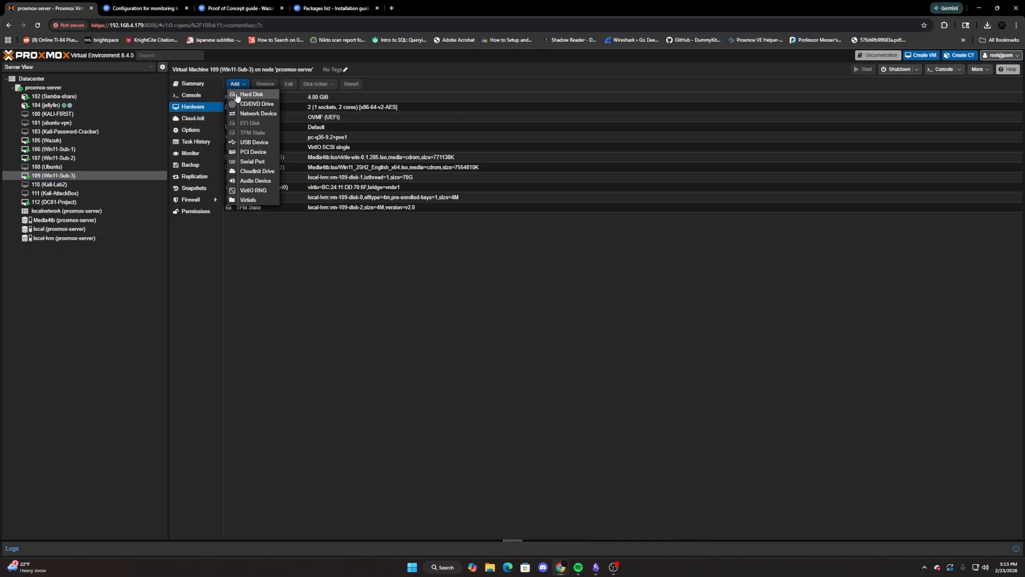
{"action": "left_click", "coordinate": [256, 113]}
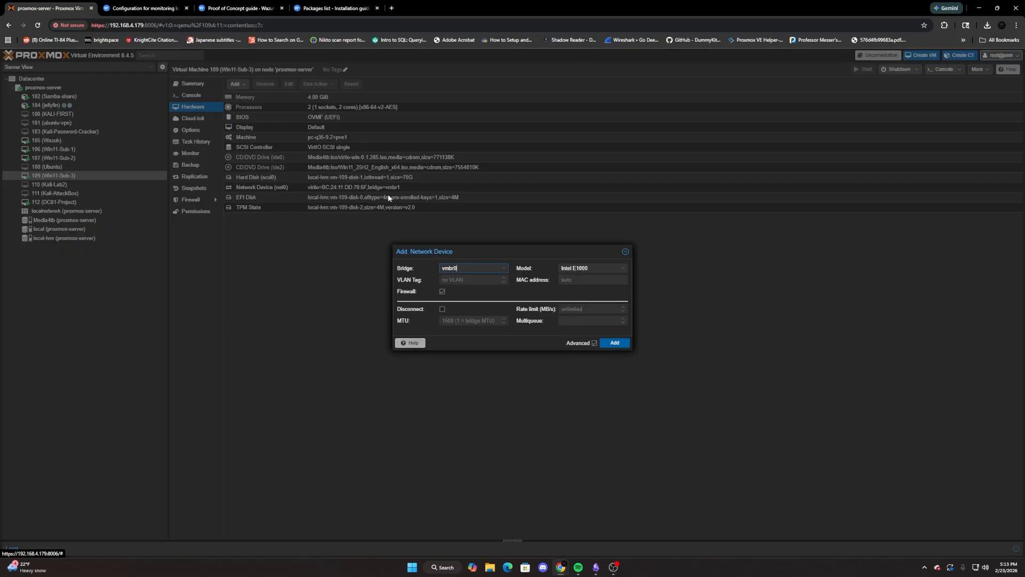
{"action": "left_click", "coordinate": [614, 343]}
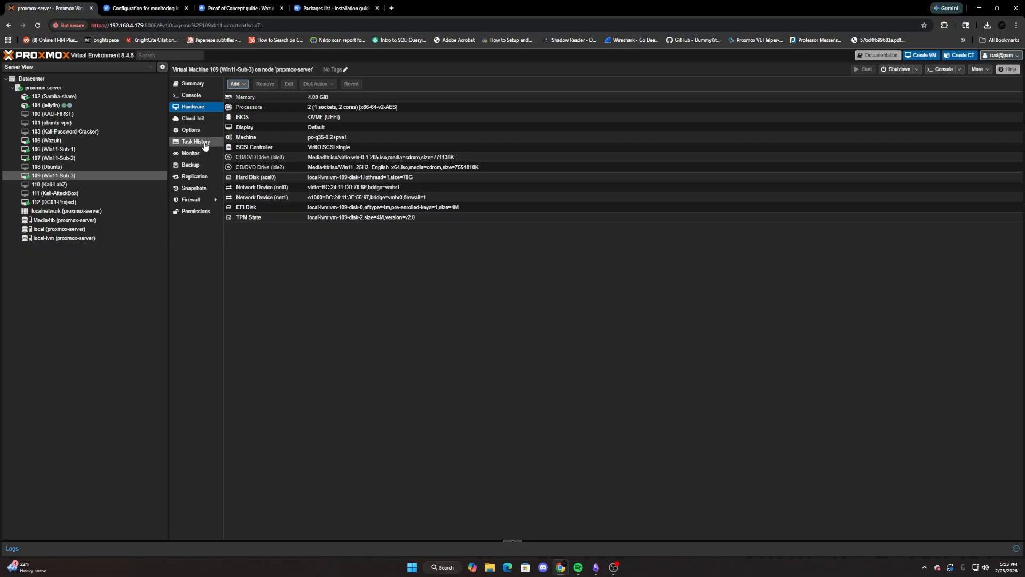
In the Win11-Sub-3 console, launch Microsoft Edge and complete its first-run setup without signing in, accepting the default options.
{"action": "left_click", "coordinate": [191, 95]}
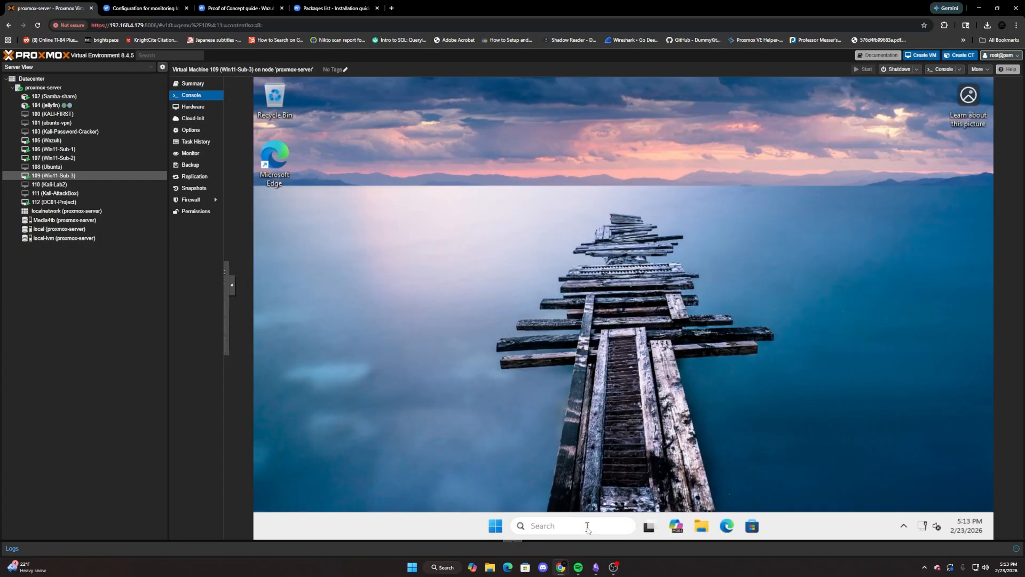
{"action": "left_click", "coordinate": [587, 526]}
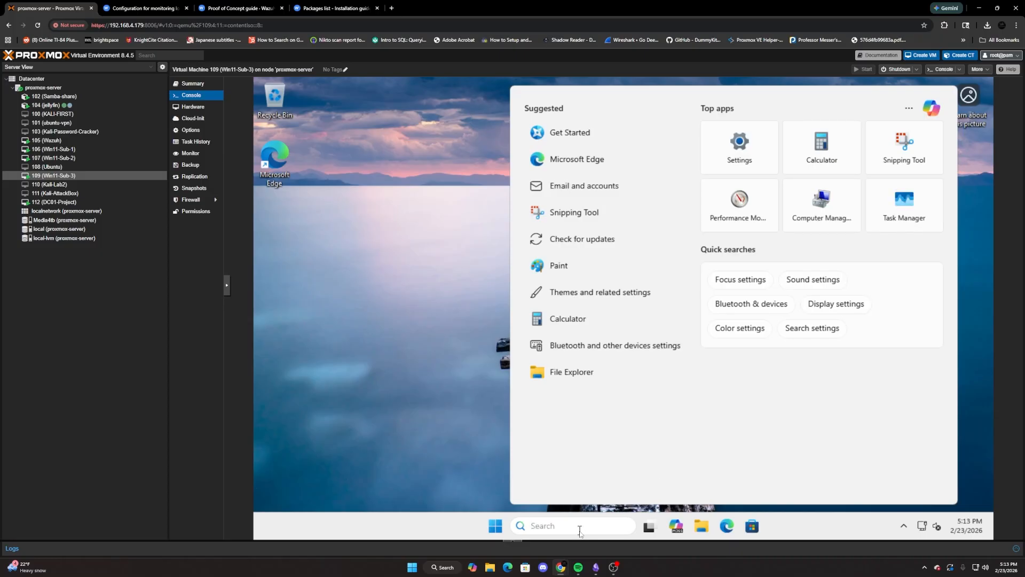
{"action": "left_click", "coordinate": [727, 526]}
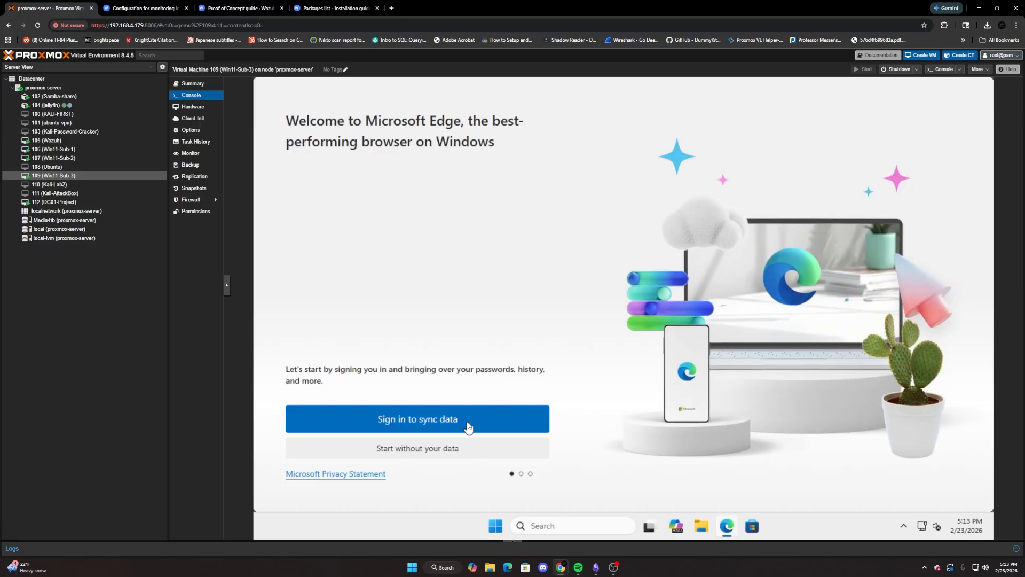
{"action": "left_click", "coordinate": [451, 448]}
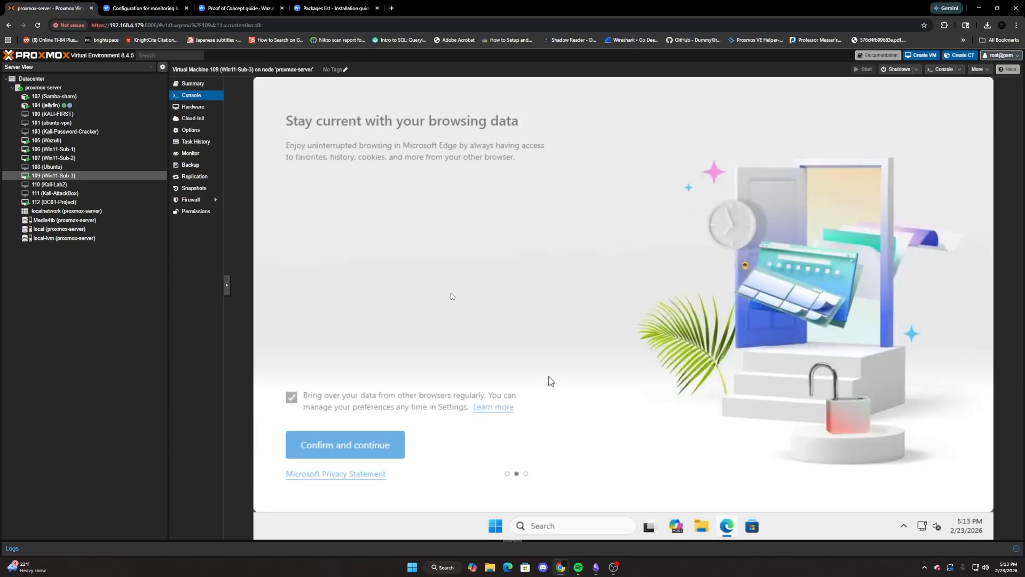
{"action": "left_click", "coordinate": [383, 449]}
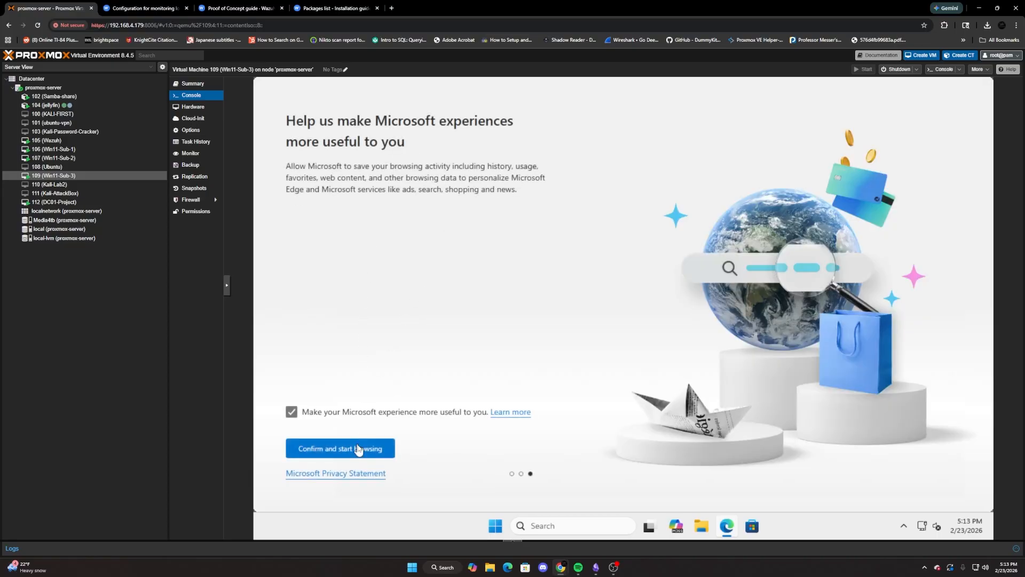
{"action": "left_click", "coordinate": [357, 448]}
Try to load the Wazuh dashboard at 192.168.50.20 in Edge on Win11-Sub-3.
{"action": "left_click", "coordinate": [398, 108]}
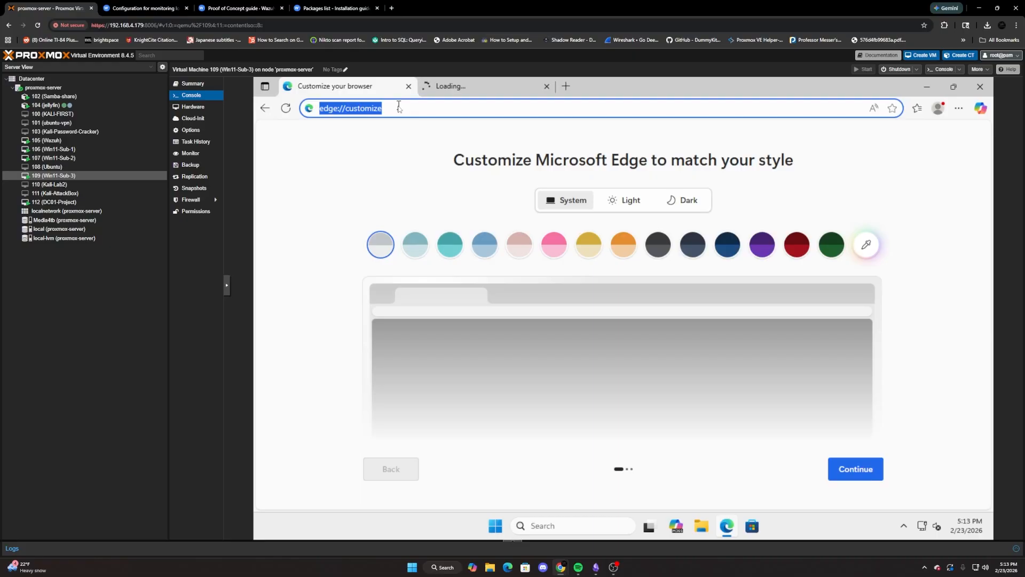
{"action": "type", "text": "192"}
{"action": "key", "text": "BackSpace"}
{"action": "key", "text": "BackSpace"}
{"action": "type", "text": "92"}
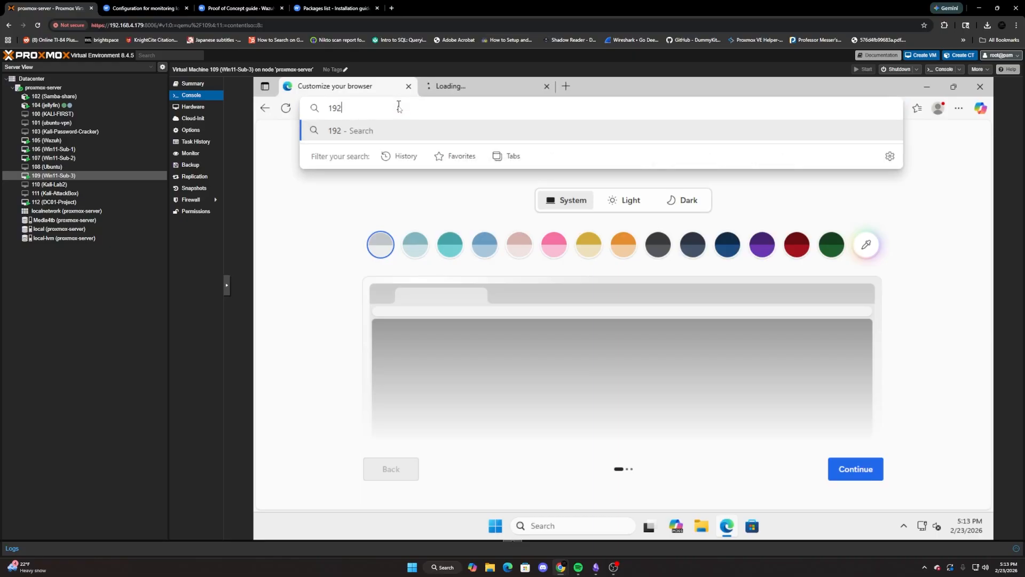
{"action": "type", "text": ".168.50.20"}
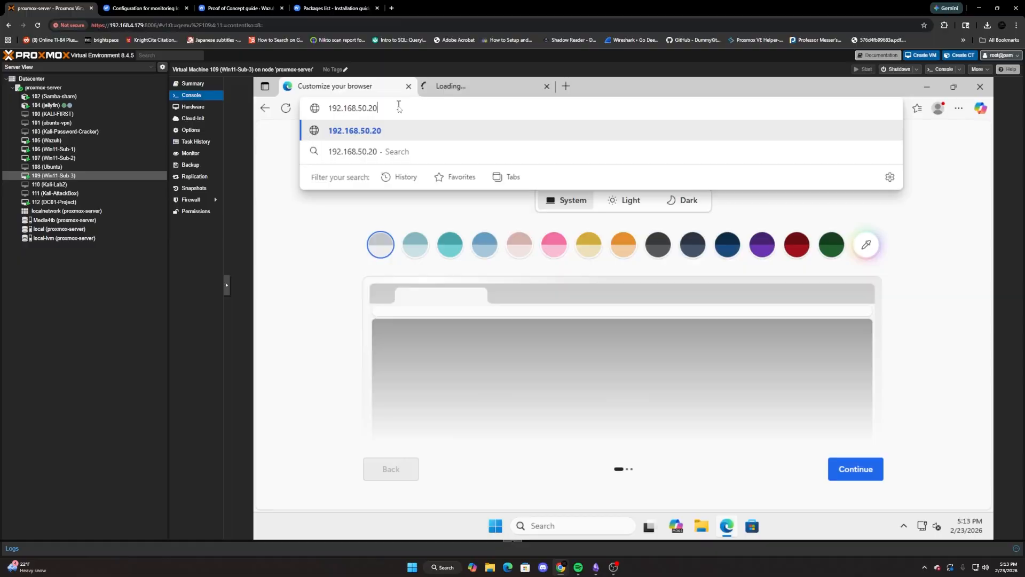
{"action": "key", "text": "Return"}
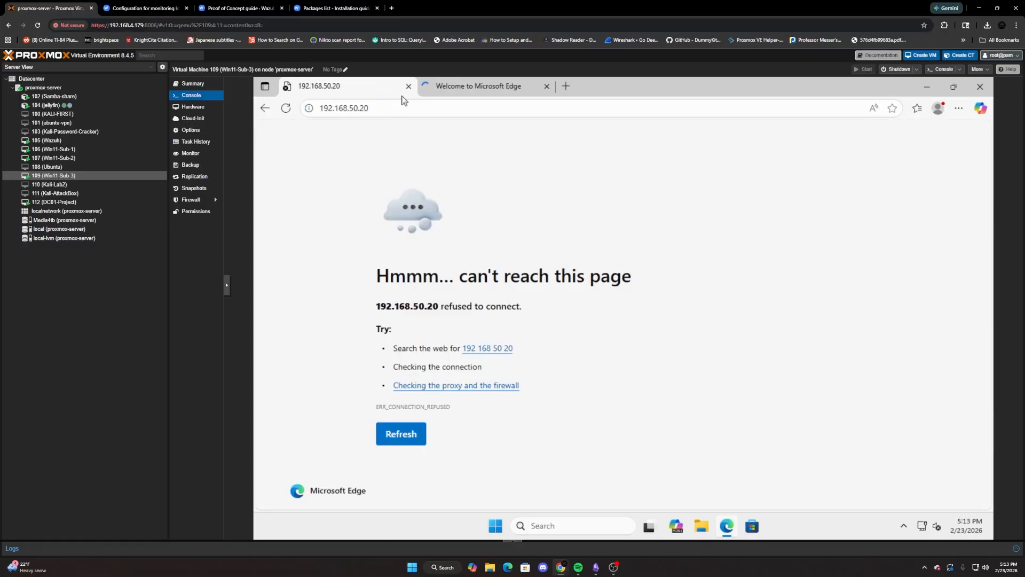
{"action": "left_click", "coordinate": [322, 109]}
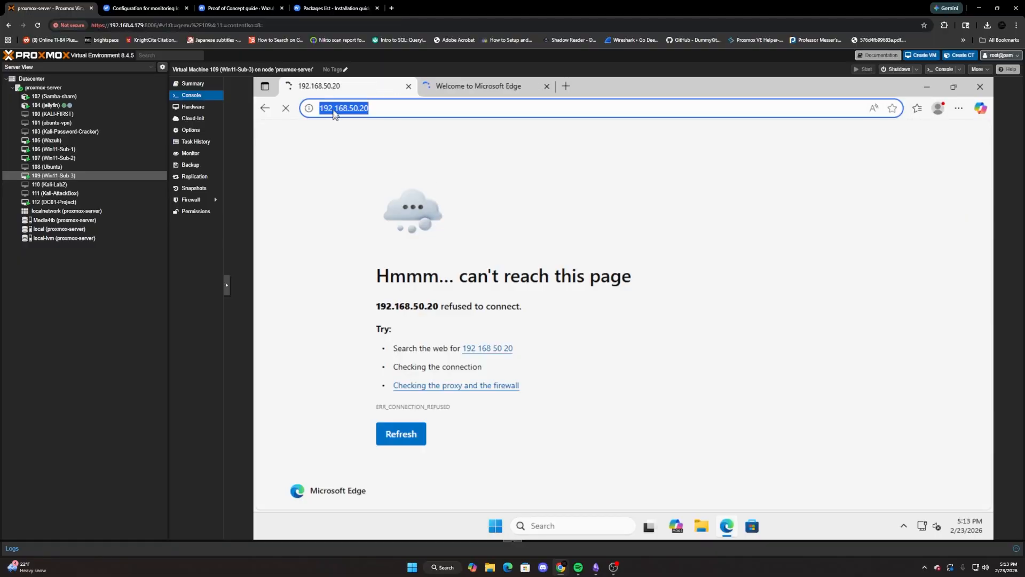
{"action": "left_click", "coordinate": [320, 109]}
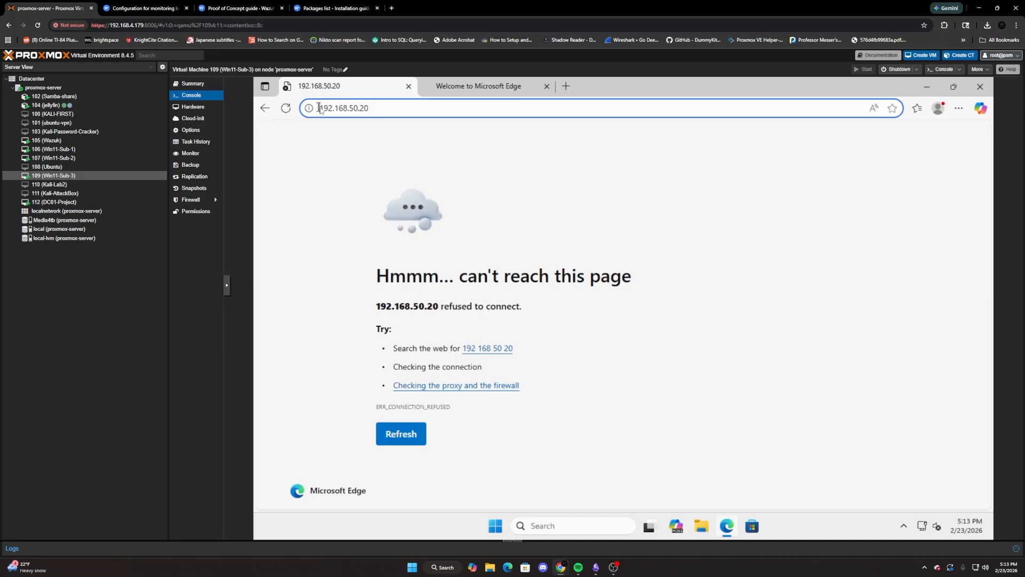
In the Wazuh VM console, clear the terminal, view /etc/wazuh-dashboard/opensearch_dashboards.yml in nano, and exit the editor.
{"action": "left_click", "coordinate": [72, 140]}
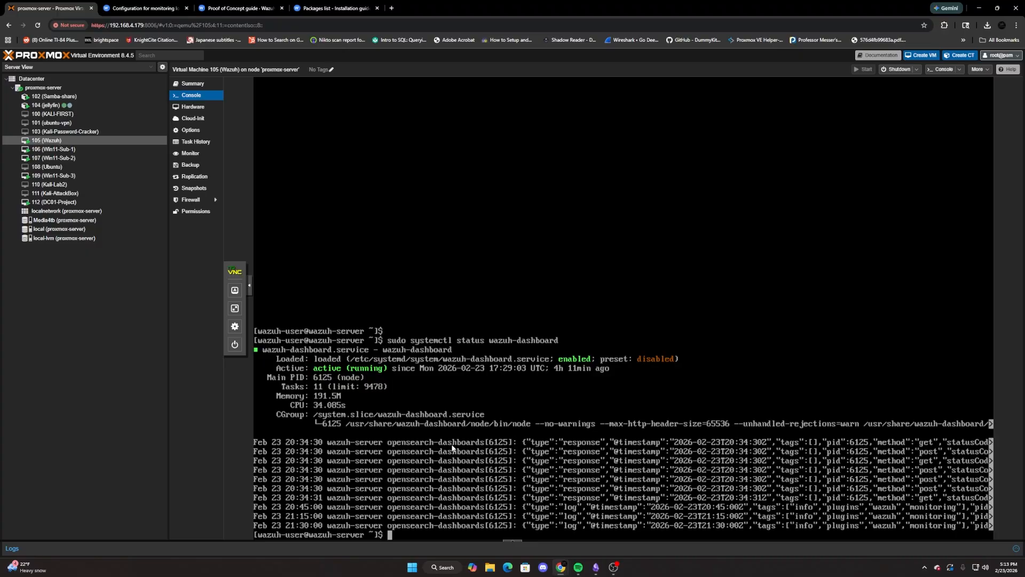
{"action": "type", "text": "clear"}
{"action": "key", "text": "Return"}
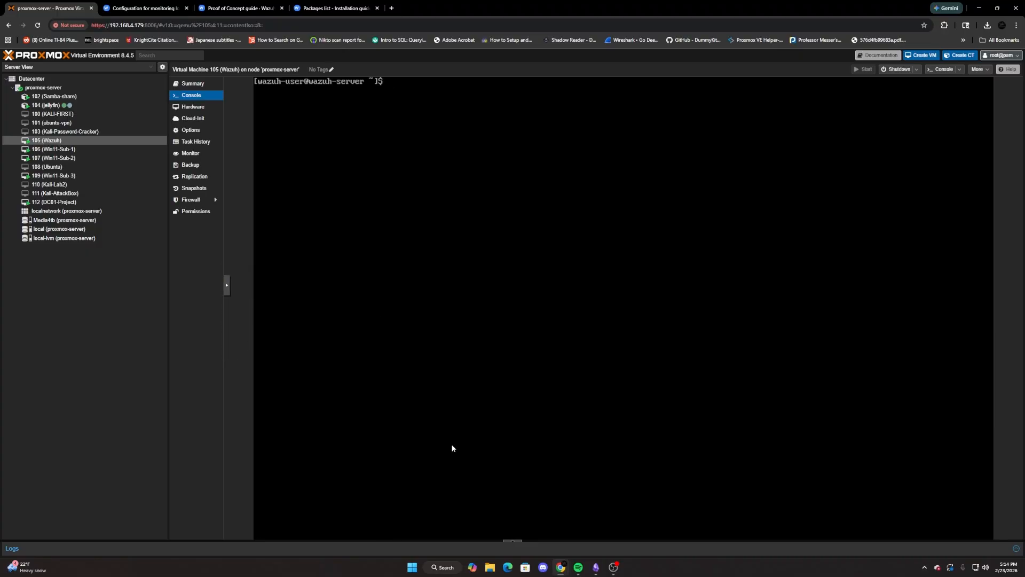
{"action": "type", "text": "sudo systemctl status wazuh-dashboard"}
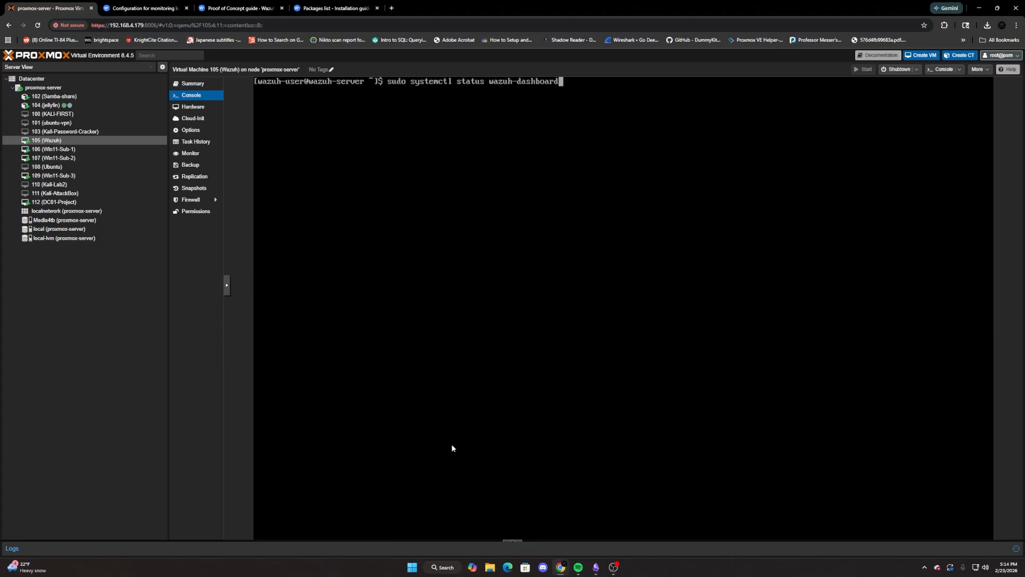
{"action": "key", "text": "Up"}
{"action": "key", "text": "Up"}
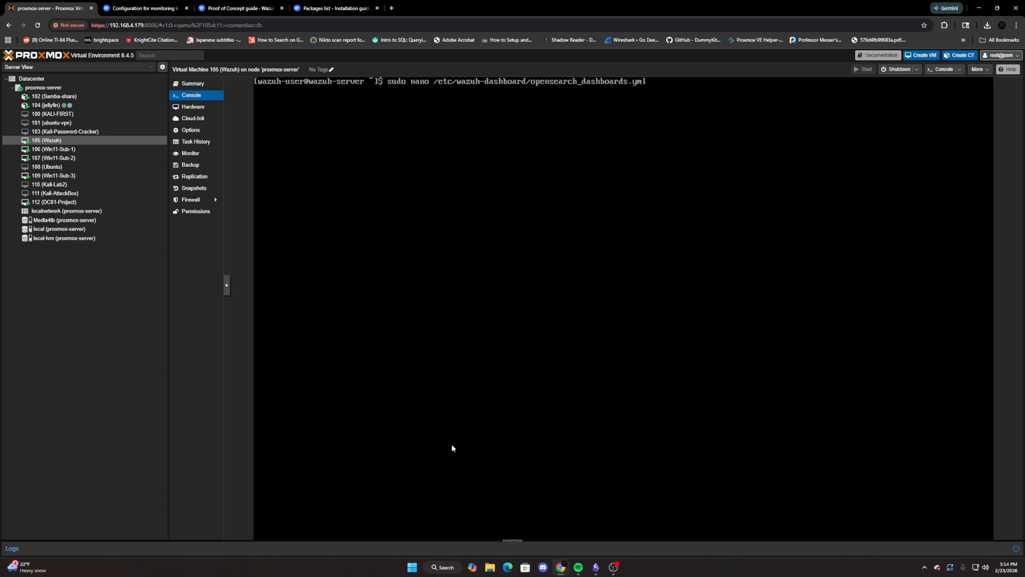
{"action": "key", "text": "Return"}
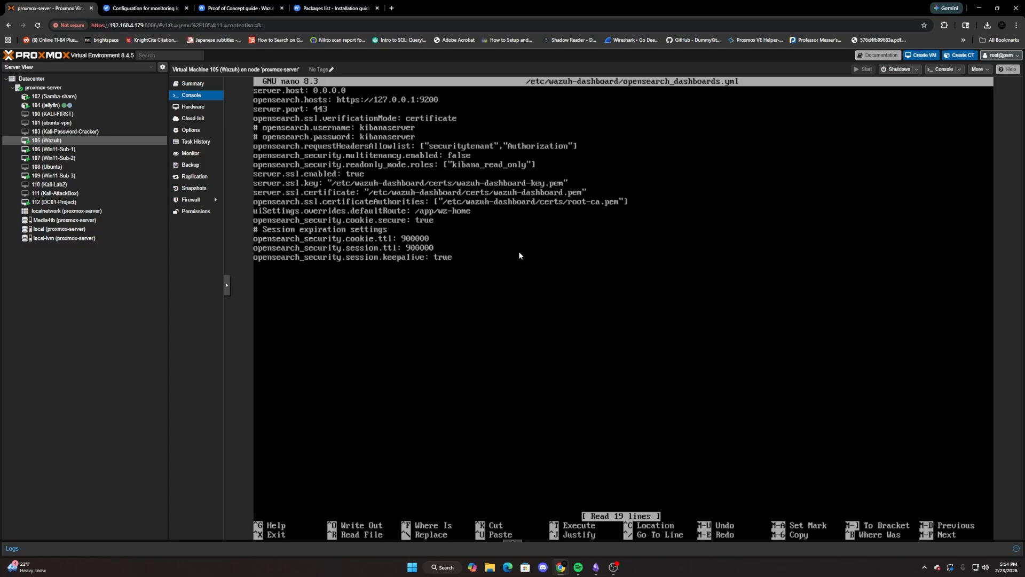
{"action": "key", "text": "ctrl+x"}
Clear the terminal and reopen opensearch_dashboards.yml in nano to examine the dashboard's server host and port settings, leaving the editor when done.
{"action": "type", "text": "clear"}
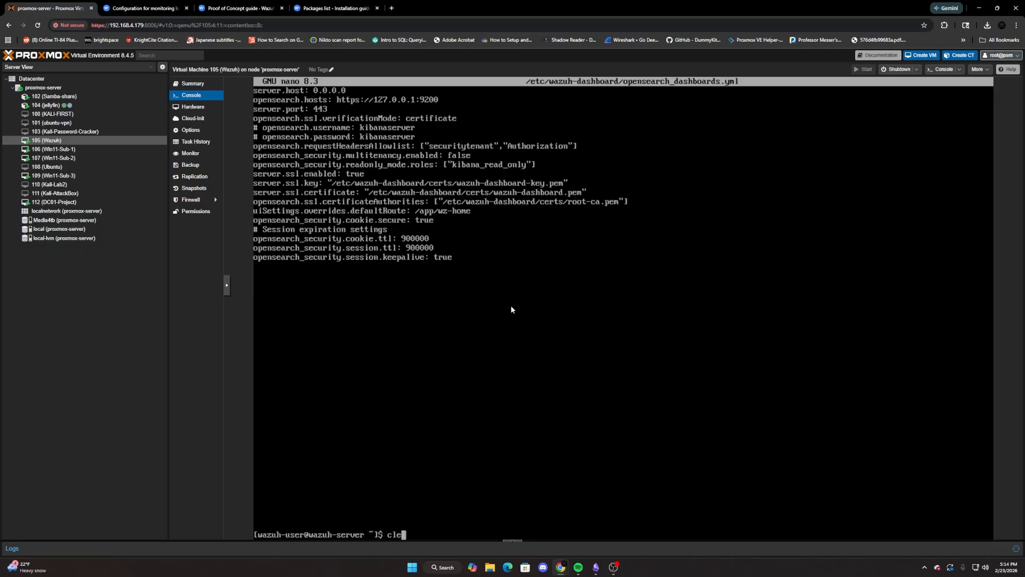
{"action": "key", "text": "Return"}
{"action": "type", "text": "clear"}
{"action": "key", "text": "Up"}
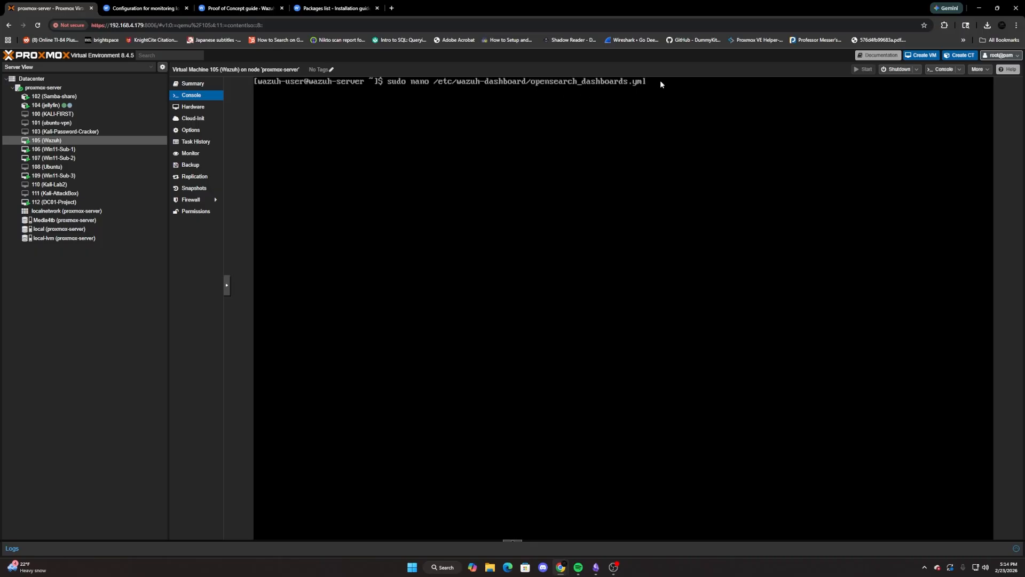
{"action": "key", "text": "Return"}
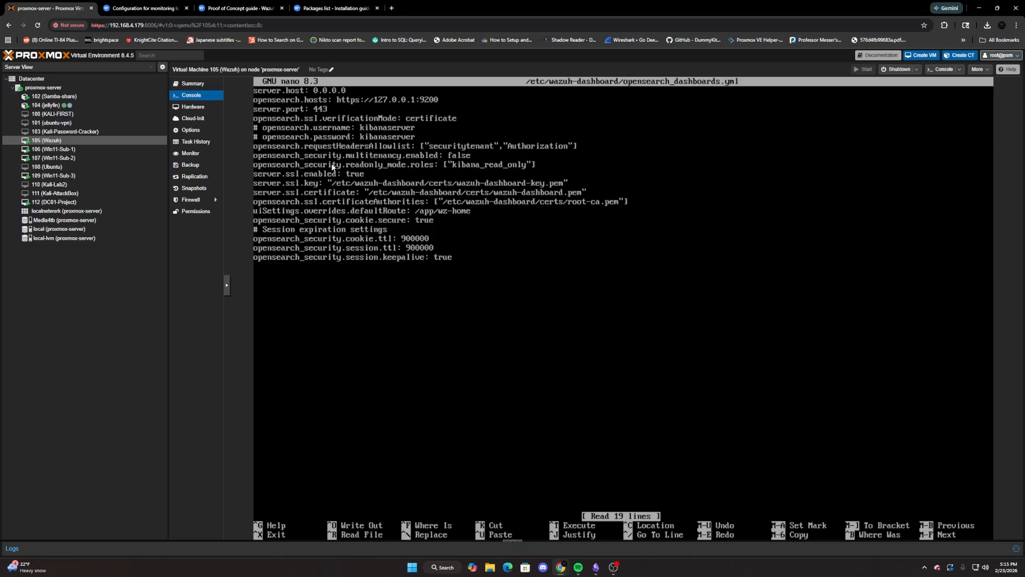
{"action": "key", "text": "ctrl+s"}
{"action": "key", "text": "ctrl+x"}
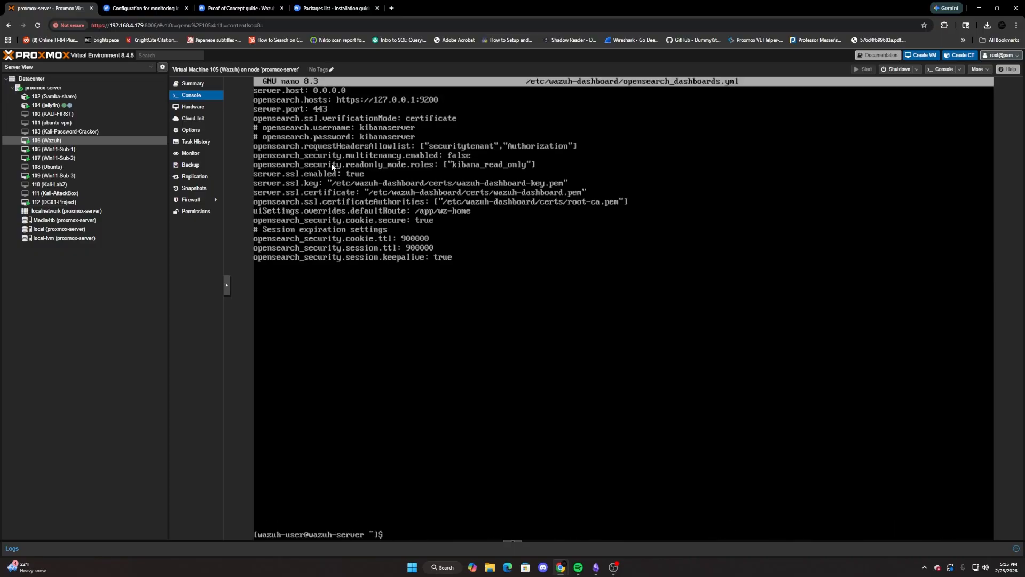
List the Wazuh server's network interfaces and addresses with ip a.
{"action": "type", "text": "ip a"}
{"action": "key", "text": "Return"}
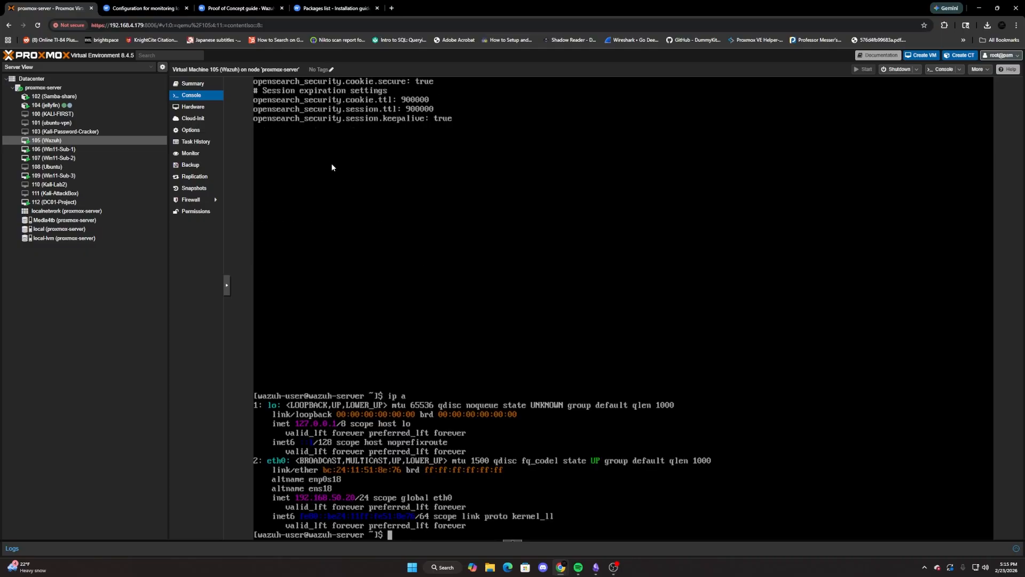
Try to add the address 192.168.50.20/32 to interface enp0s18 with ip addr add, without elevated privileges.
{"action": "type", "text": "ip addr add 192.168.50"}
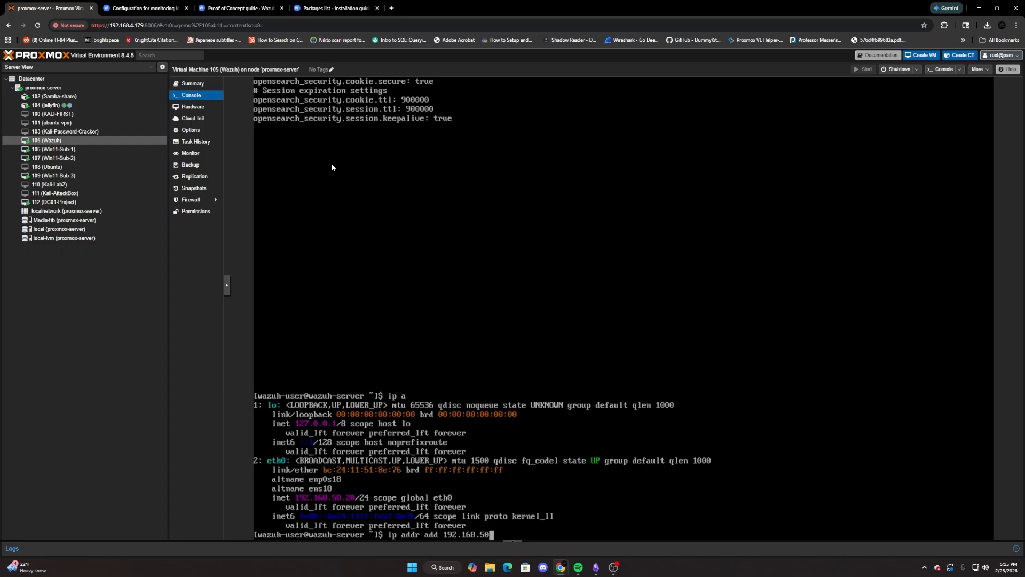
{"action": "type", "text": ".20/32 dev enp0s18"}
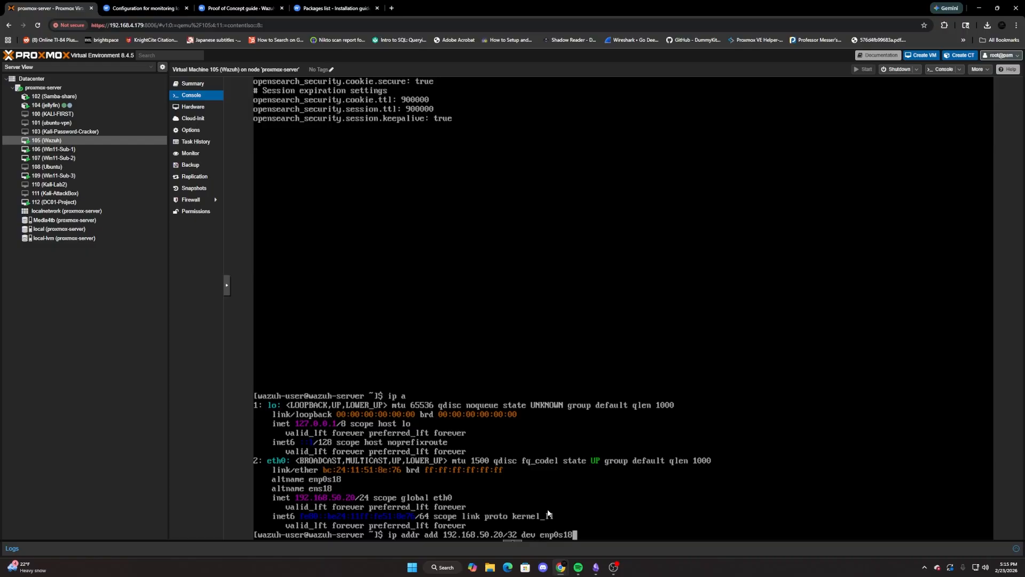
{"action": "key", "text": "Return"}
Add 192.168.50.20/32 to enp0s18 by rerunning the command with sudo, and list the interface addresses with ip a.
{"action": "key", "text": "Up"}
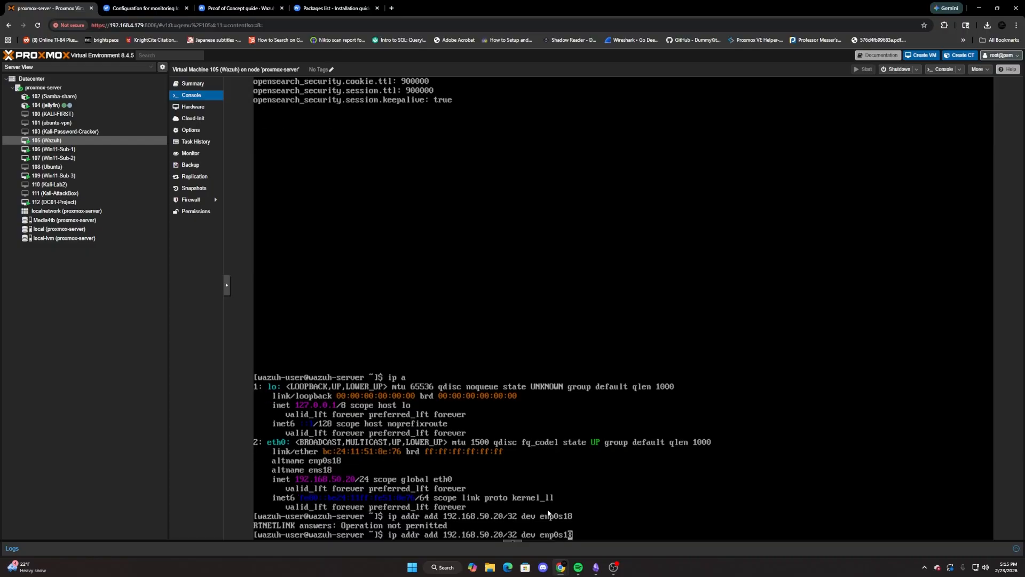
{"action": "key", "text": "Left"}
{"action": "key", "text": "Left"}
{"action": "key", "text": "Left"}
{"action": "key", "text": "Left"}
{"action": "key", "text": "Left"}
{"action": "key", "text": "Left"}
{"action": "key", "text": "Left"}
{"action": "key", "text": "Left"}
{"action": "key", "text": "Left"}
{"action": "key", "text": "Left"}
{"action": "key", "text": "Left"}
{"action": "key", "text": "Left"}
{"action": "key", "text": "Left"}
{"action": "key", "text": "Left"}
{"action": "key", "text": "Left"}
{"action": "key", "text": "Left"}
{"action": "key", "text": "Left"}
{"action": "key", "text": "Left"}
{"action": "key", "text": "Left"}
{"action": "key", "text": "Left"}
{"action": "key", "text": "Home"}
{"action": "type", "text": "sudo"}
{"action": "key", "text": "Return"}
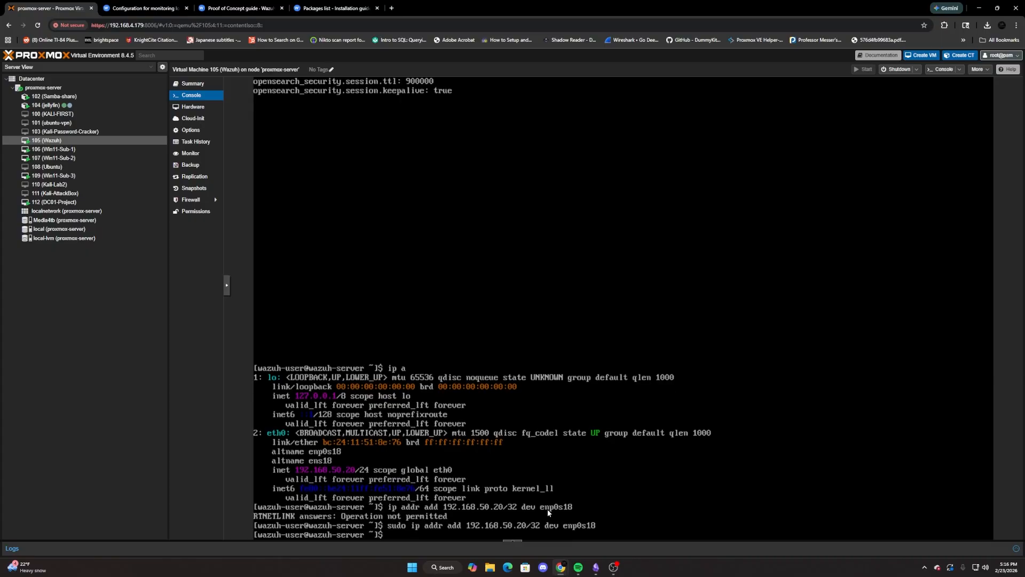
{"action": "type", "text": "ip a"}
{"action": "key", "text": "Return"}
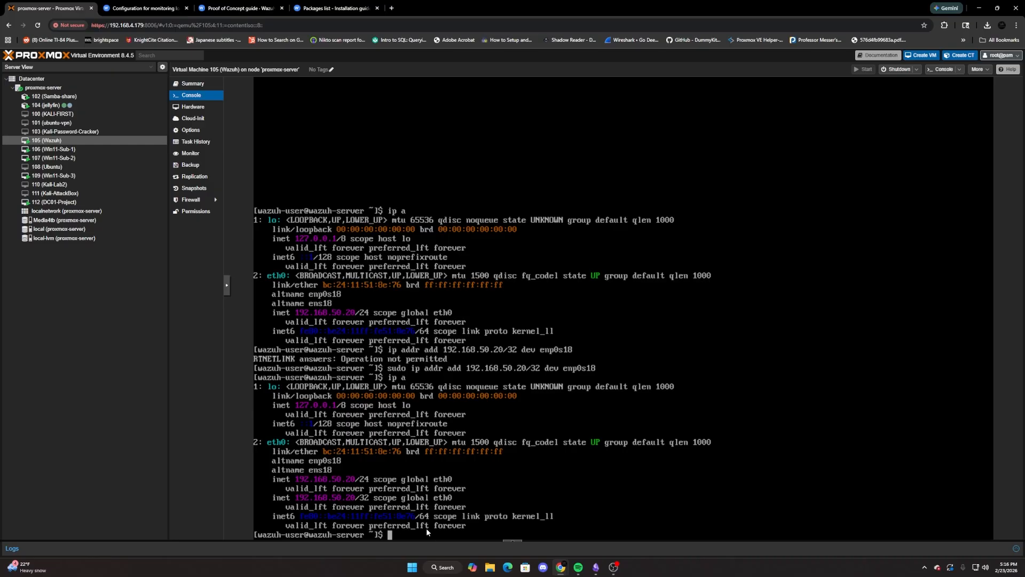
Remove 192.168.50.20/32 from enp0s18 with sudo ip addr del and list the interface addresses again.
{"action": "type", "text": "ip a"}
{"action": "key", "text": "Up"}
{"action": "key", "text": "Up"}
{"action": "key", "text": "Left"}
{"action": "key", "text": "Left"}
{"action": "key", "text": "Left"}
{"action": "key", "text": "Left"}
{"action": "key", "text": "Left"}
{"action": "key", "text": "Left"}
{"action": "key", "text": "Left"}
{"action": "key", "text": "Left"}
{"action": "key", "text": "Left"}
{"action": "key", "text": "Left"}
{"action": "key", "text": "Left"}
{"action": "key", "text": "Left"}
{"action": "key", "text": "Left"}
{"action": "key", "text": "Left"}
{"action": "key", "text": "Left"}
{"action": "key", "text": "Left"}
{"action": "key", "text": "Left"}
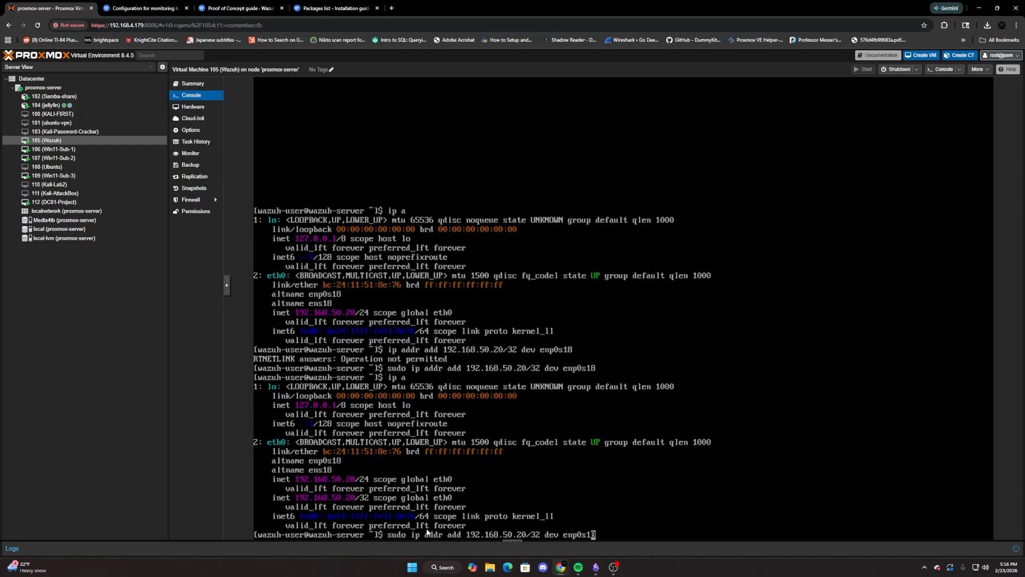
{"action": "key", "text": "Left"}
{"action": "key", "text": "Left"}
{"action": "key", "text": "Left"}
{"action": "key", "text": "Left"}
{"action": "key", "text": "Left"}
{"action": "key", "text": "Left"}
{"action": "key", "text": "Left"}
{"action": "key", "text": "Left"}
{"action": "key", "text": "Left"}
{"action": "key", "text": "Left"}
{"action": "key", "text": "Left"}
{"action": "key", "text": "Left"}
{"action": "key", "text": "BackSpace"}
{"action": "key", "text": "BackSpace"}
{"action": "key", "text": "BackSpace"}
{"action": "type", "text": "del"}
{"action": "key", "text": "Return"}
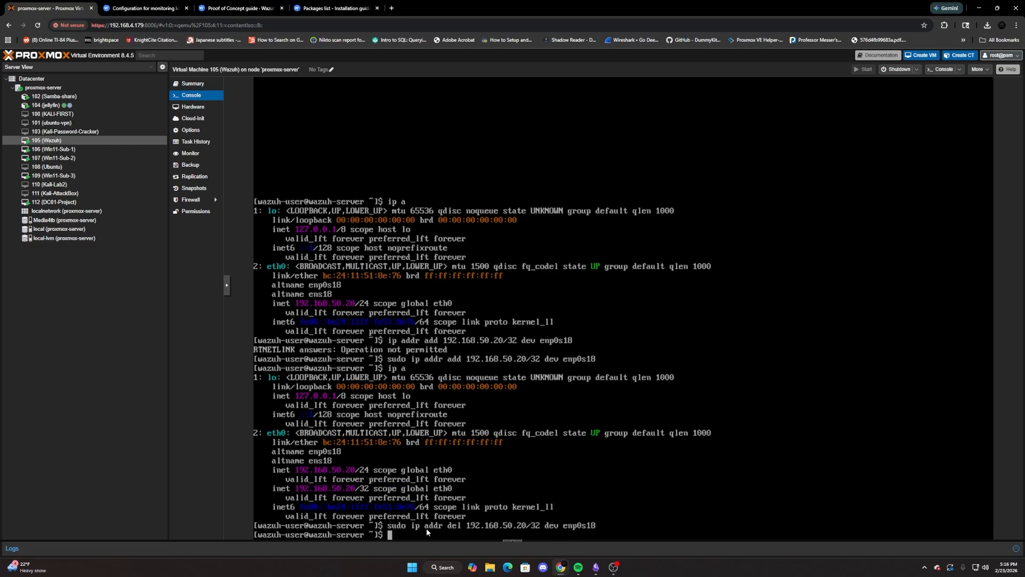
{"action": "type", "text": "ip a"}
{"action": "key", "text": "Return"}
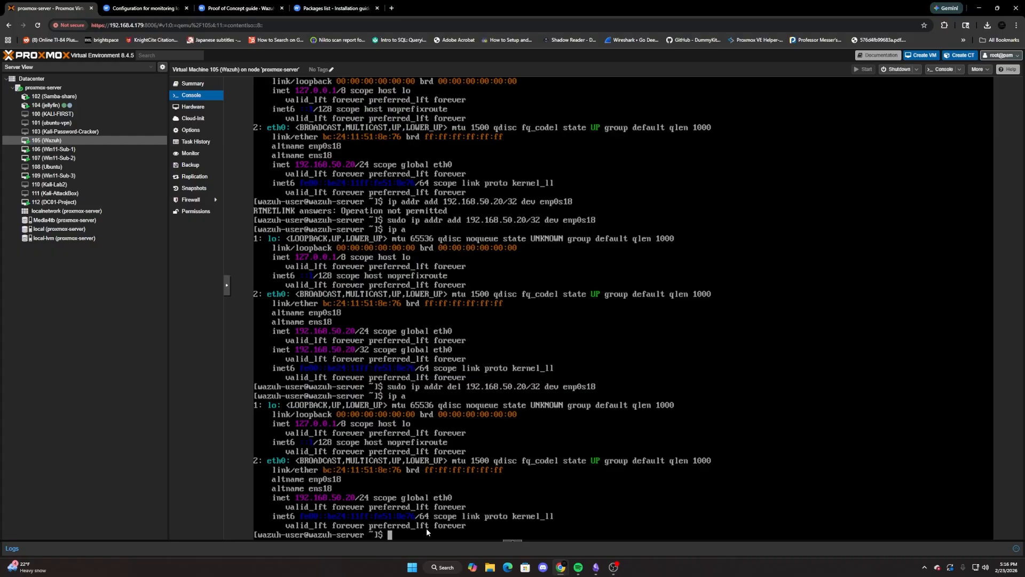
Write the command sudo systemctl restart wazuh-dashboard at the prompt without running it.
{"action": "type", "text": "ip asudo"}
{"action": "key", "text": "BackSpace"}
{"action": "key", "text": "BackSpace"}
{"action": "key", "text": "BackSpace"}
{"action": "key", "text": "BackSpace"}
{"action": "key", "text": "BackSpace"}
{"action": "key", "text": "BackSpace"}
{"action": "type", "text": "sudo systemctl restart wazuh-dashboard"}
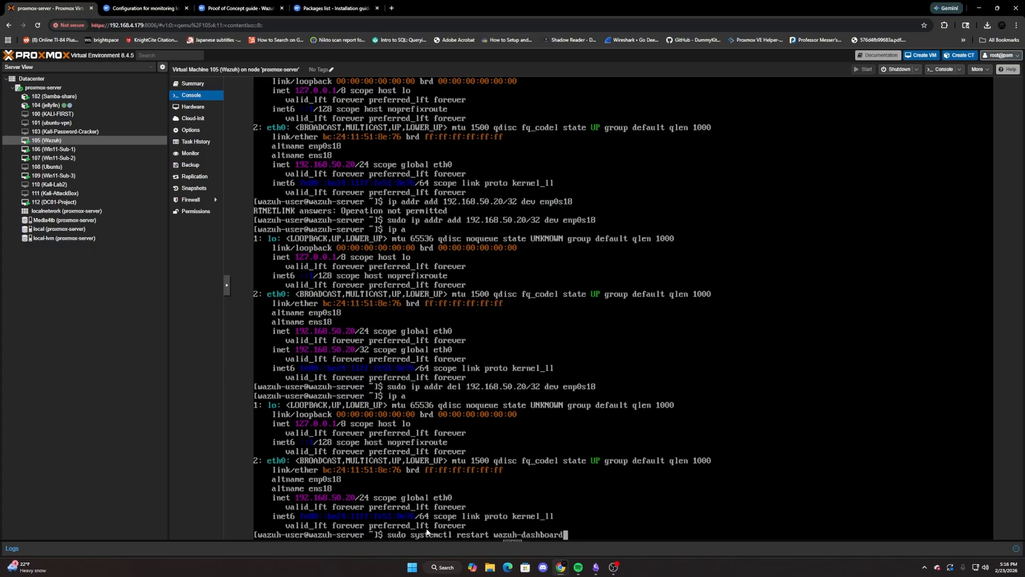
Change the pending systemctl command to status, run it to check the wazuh-dashboard service, and clear the terminal after leaving the output.
{"action": "key", "text": "Left"}
{"action": "key", "text": "Left"}
{"action": "key", "text": "Left"}
{"action": "key", "text": "Left"}
{"action": "key", "text": "Left"}
{"action": "key", "text": "Left"}
{"action": "key", "text": "Left"}
{"action": "key", "text": "Left"}
{"action": "key", "text": "Left"}
{"action": "key", "text": "Left"}
{"action": "key", "text": "Left"}
{"action": "key", "text": "Left"}
{"action": "key", "text": "Left"}
{"action": "key", "text": "Left"}
{"action": "key", "text": "Left"}
{"action": "key", "text": "Left"}
{"action": "key", "text": "BackSpace"}
{"action": "key", "text": "BackSpace"}
{"action": "key", "text": "BackSpace"}
{"action": "key", "text": "BackSpace"}
{"action": "key", "text": "BackSpace"}
{"action": "key", "text": "BackSpace"}
{"action": "key", "text": "BackSpace"}
{"action": "type", "text": "status"}
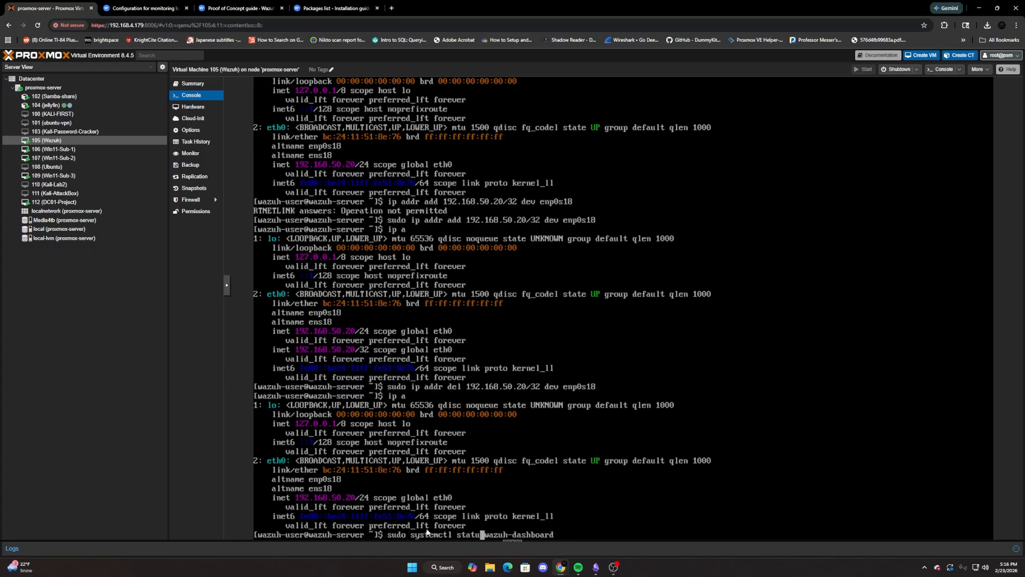
{"action": "key", "text": "Return"}
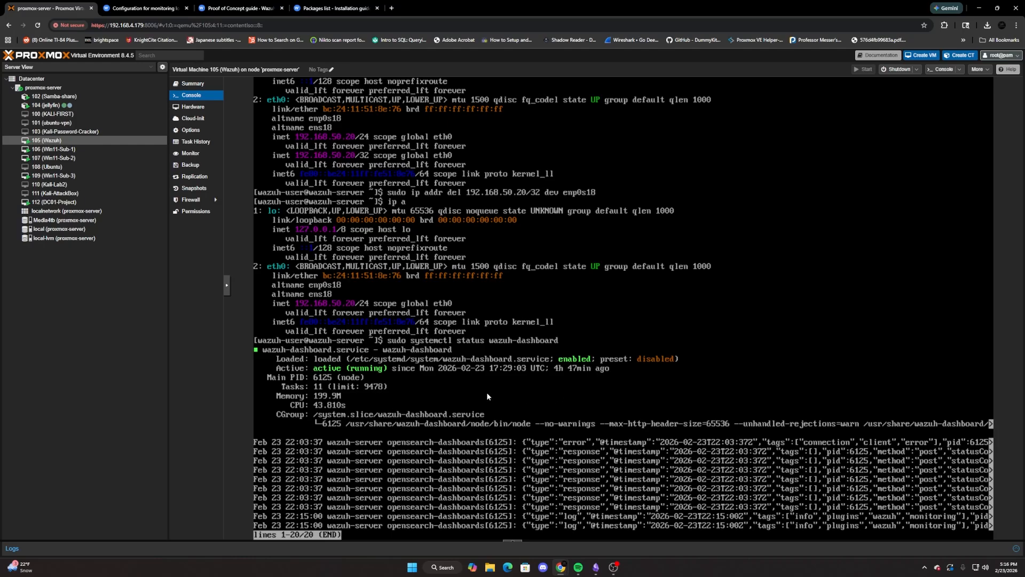
{"action": "type", "text": "qclear"}
{"action": "key", "text": "Return"}
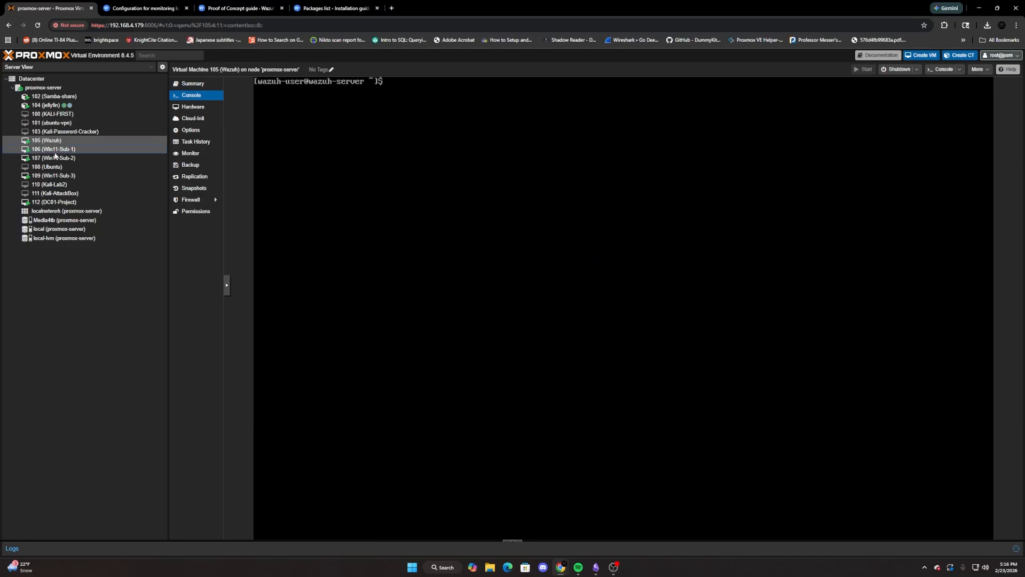
{"action": "left_click", "coordinate": [53, 149]}
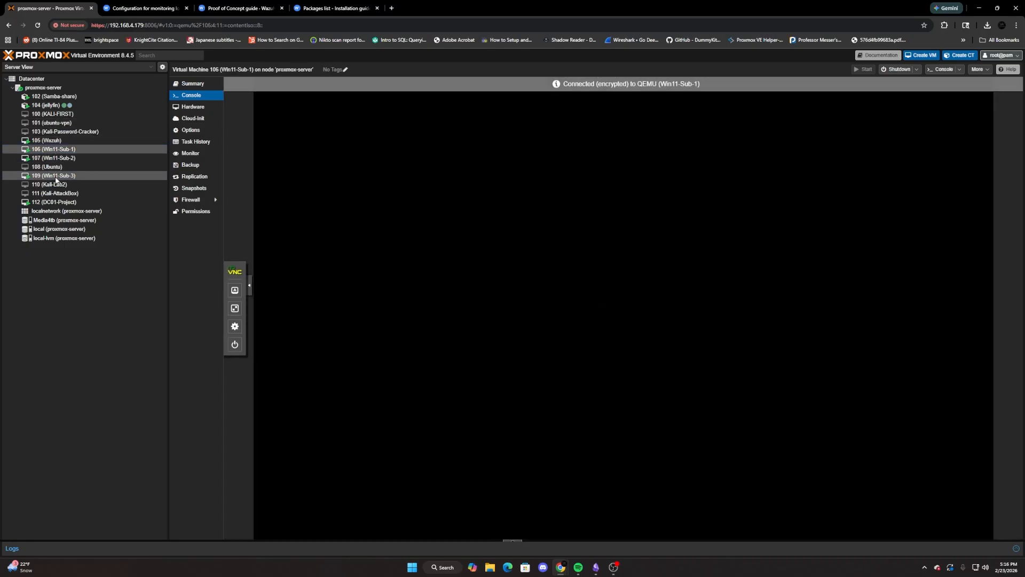
{"action": "left_click", "coordinate": [53, 175]}
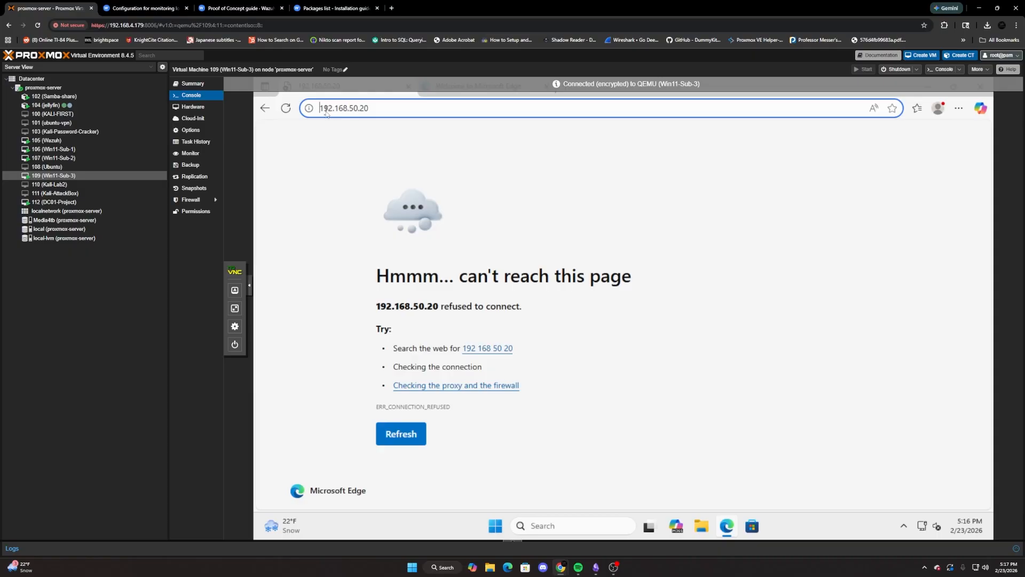
{"action": "left_click", "coordinate": [320, 109]}
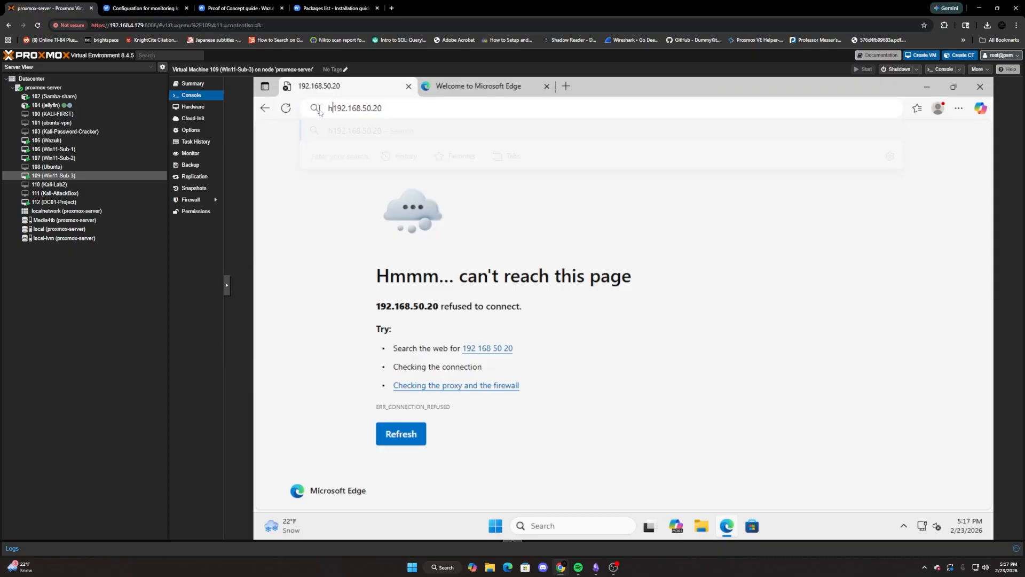
{"action": "type", "text": "https"}
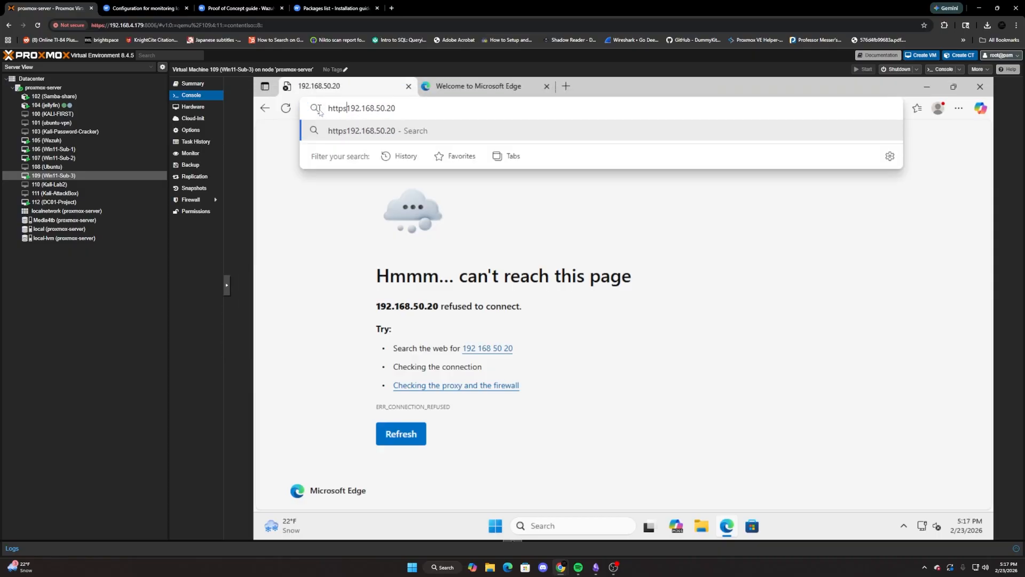
{"action": "type", "text": "://"}
{"action": "key", "text": "Return"}
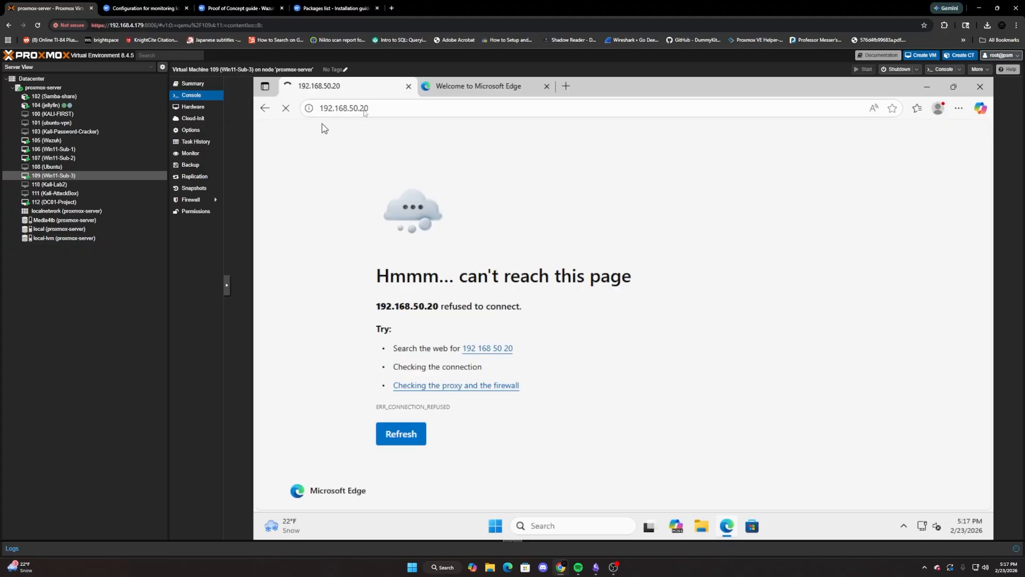
On Win11-Sub-2, start the installed Wazuh agent service in PowerShell with NET START Wazuh.
{"action": "left_click", "coordinate": [82, 157]}
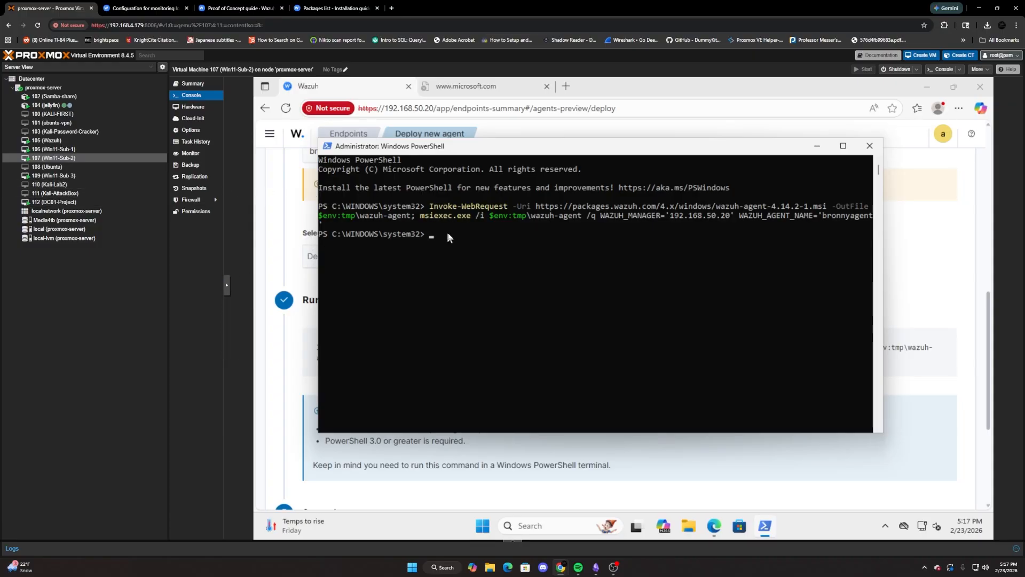
{"action": "scroll", "coordinate": [299, 411], "scroll_direction": "down", "scroll_amount": 3}
{"action": "scroll", "coordinate": [300, 410], "scroll_direction": "up", "scroll_amount": 1}
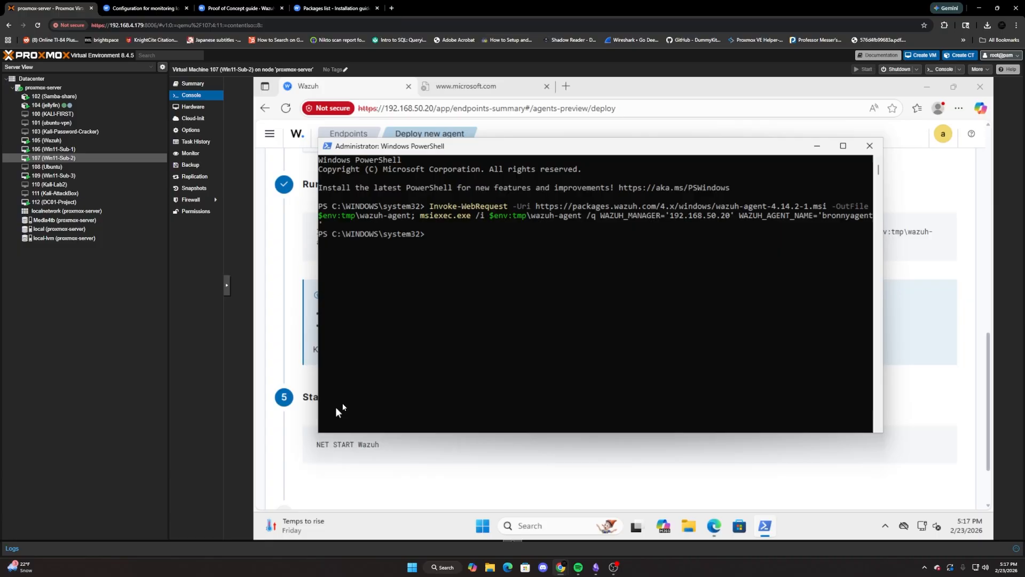
{"action": "left_click", "coordinate": [460, 262]}
{"action": "type", "text": "NET"}
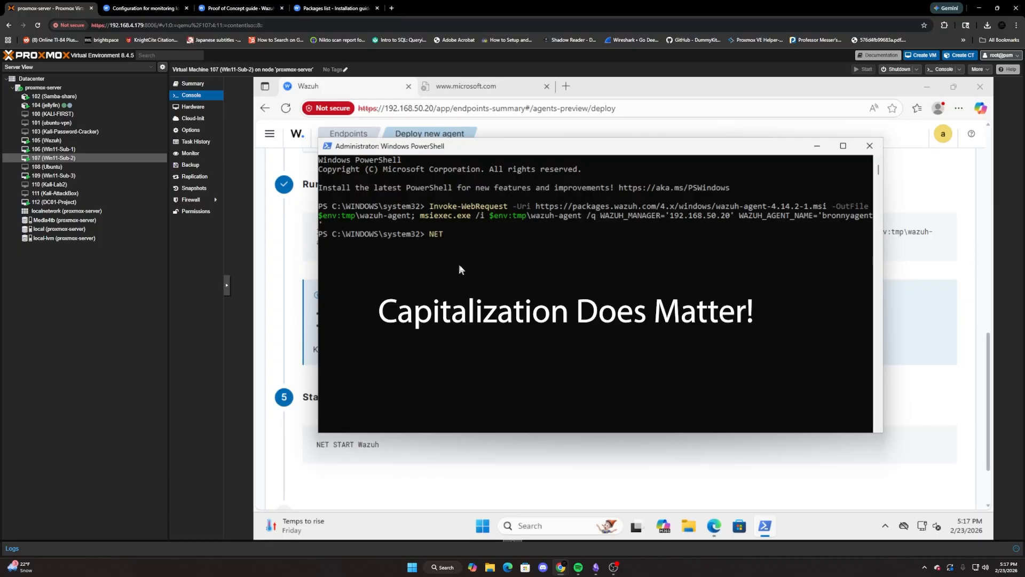
{"action": "type", "text": " STARTT W"}
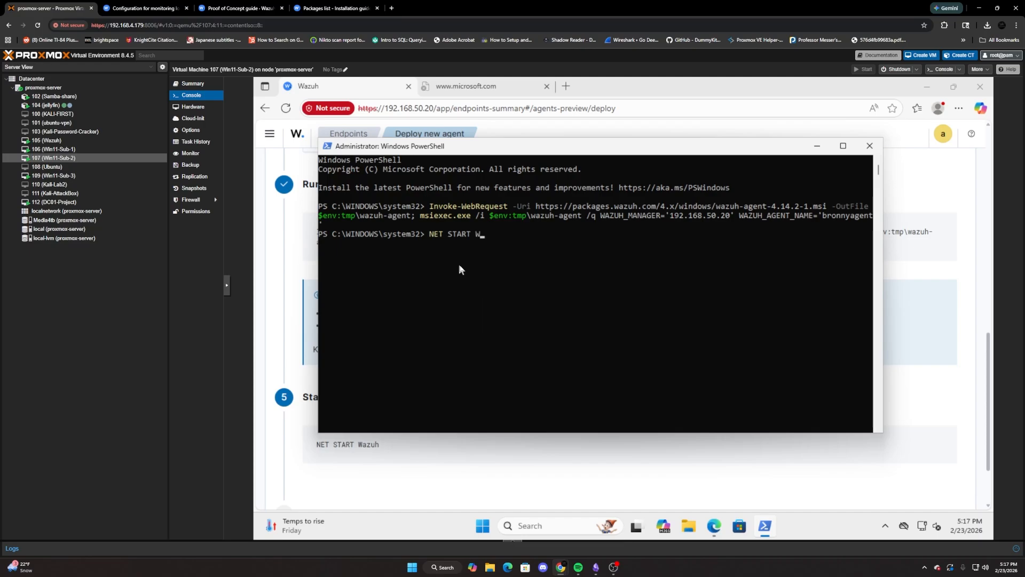
{"action": "type", "text": "azuh"}
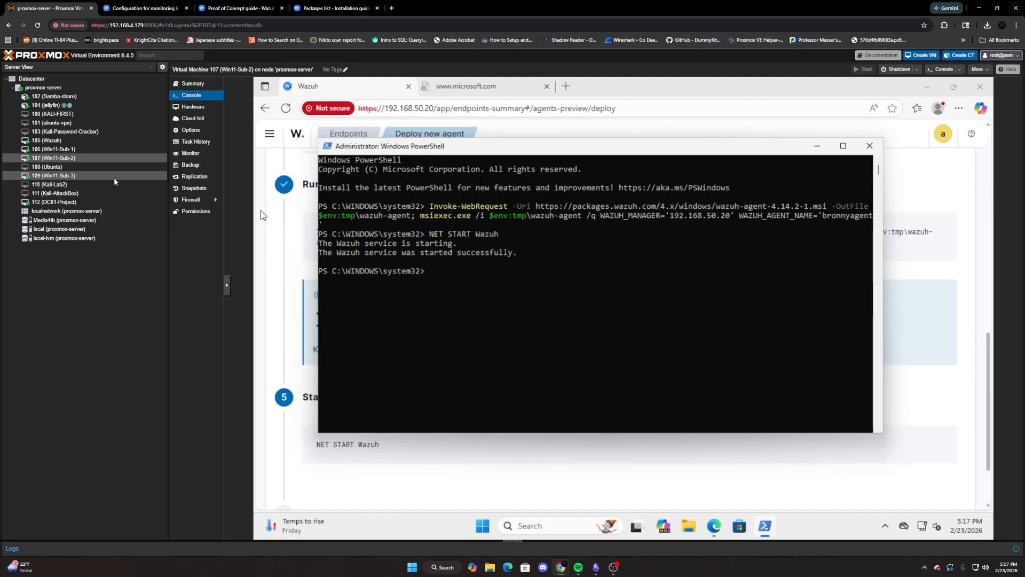
Back on Win11-Sub-3, bypass the certificate warning and continue to the Wazuh site at 192.168.50.20.
{"action": "left_click", "coordinate": [53, 175]}
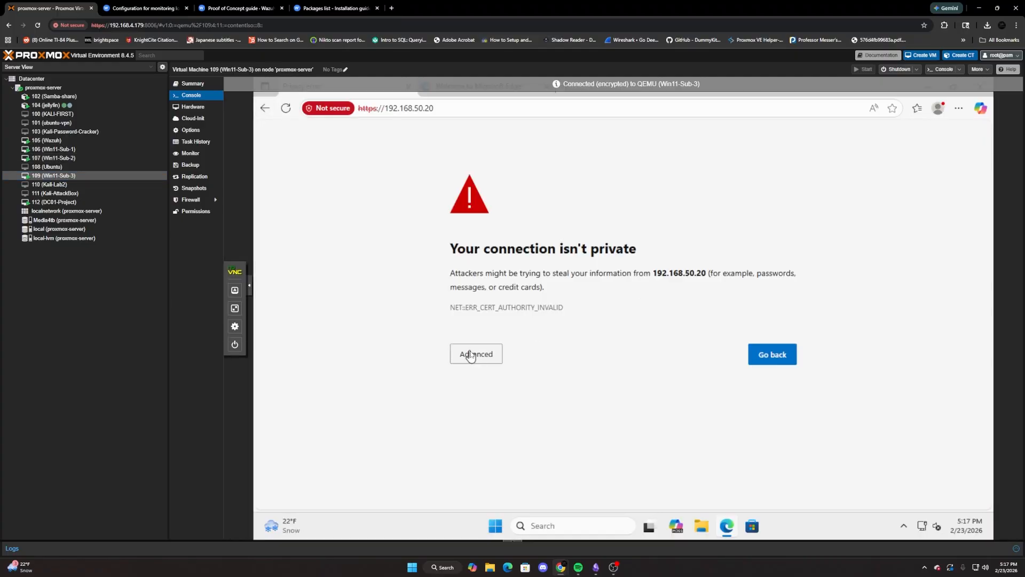
{"action": "left_click", "coordinate": [474, 354]}
{"action": "left_click", "coordinate": [501, 443]}
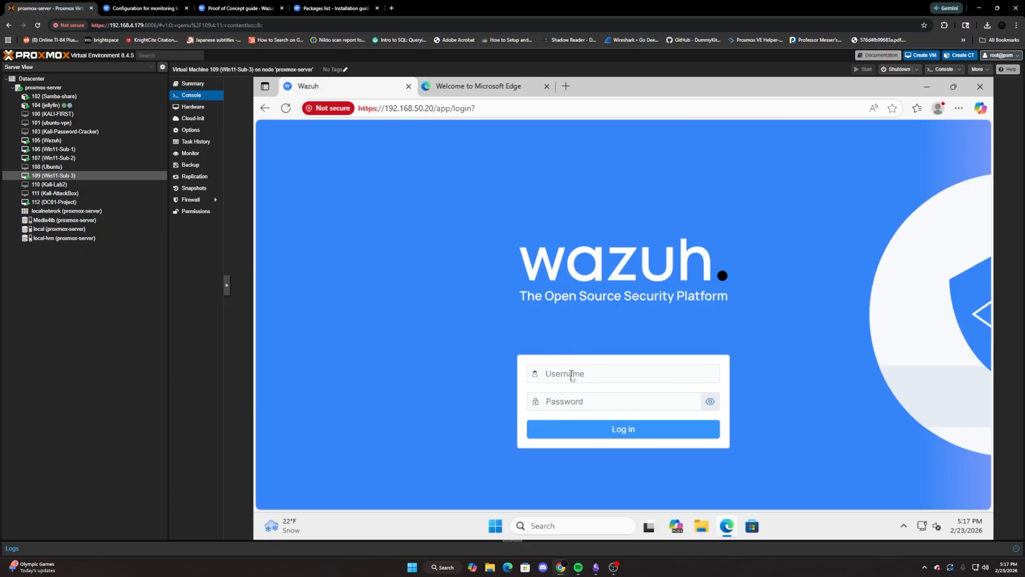
Log in to the Wazuh dashboard as admin with the account password.
{"action": "left_click", "coordinate": [573, 376]}
{"action": "type", "text": "admin"}
{"action": "key", "text": "Tab"}
{"action": "type", "text": "a"}
{"action": "key", "text": "Return"}
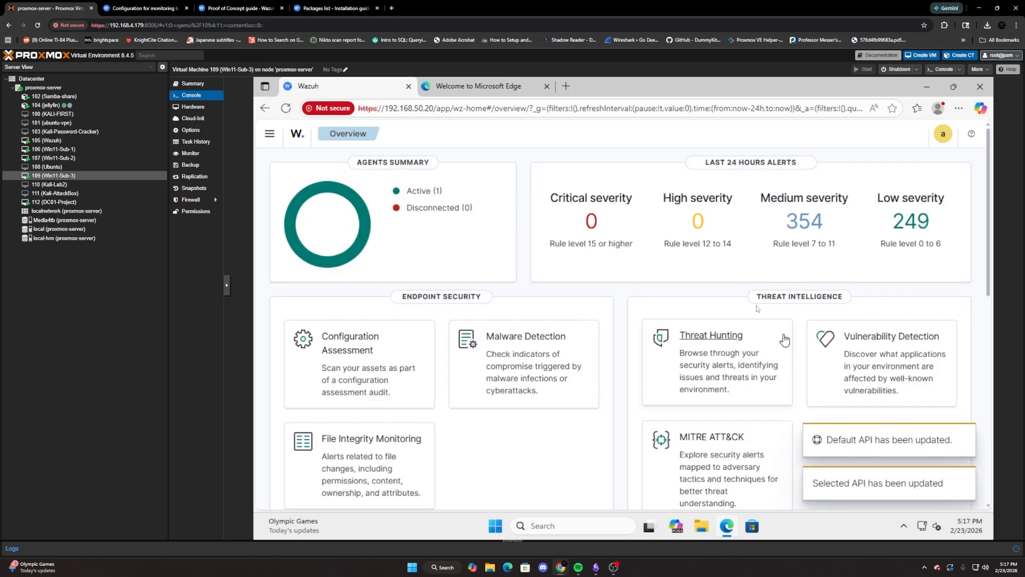
Open the Deploy new agent page and choose the Windows MSI 32/64 bits package.
{"action": "scroll", "coordinate": [512, 272], "scroll_direction": "down", "scroll_amount": 1}
{"action": "scroll", "coordinate": [512, 273], "scroll_direction": "up", "scroll_amount": 1}
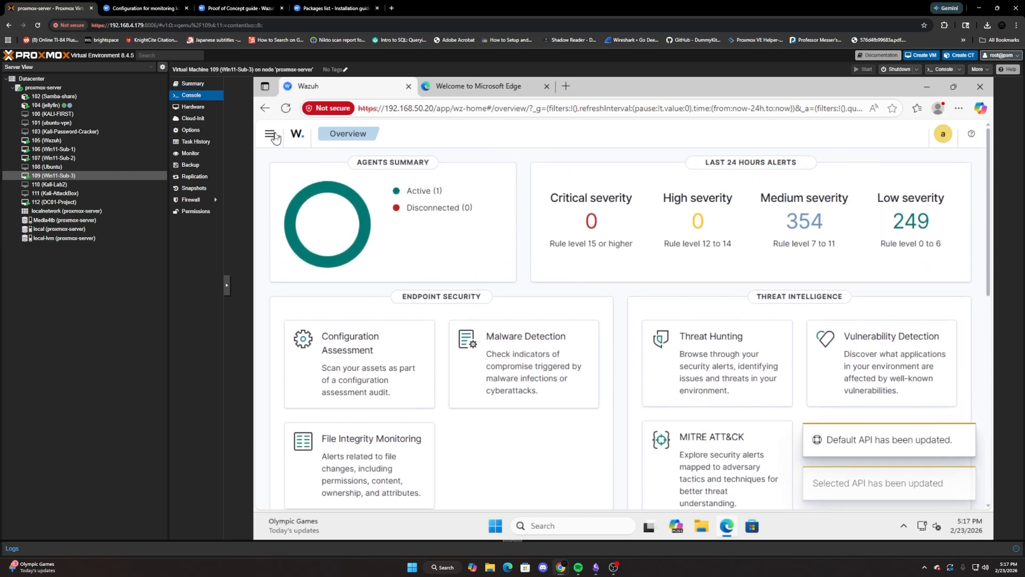
{"action": "left_click", "coordinate": [272, 135]}
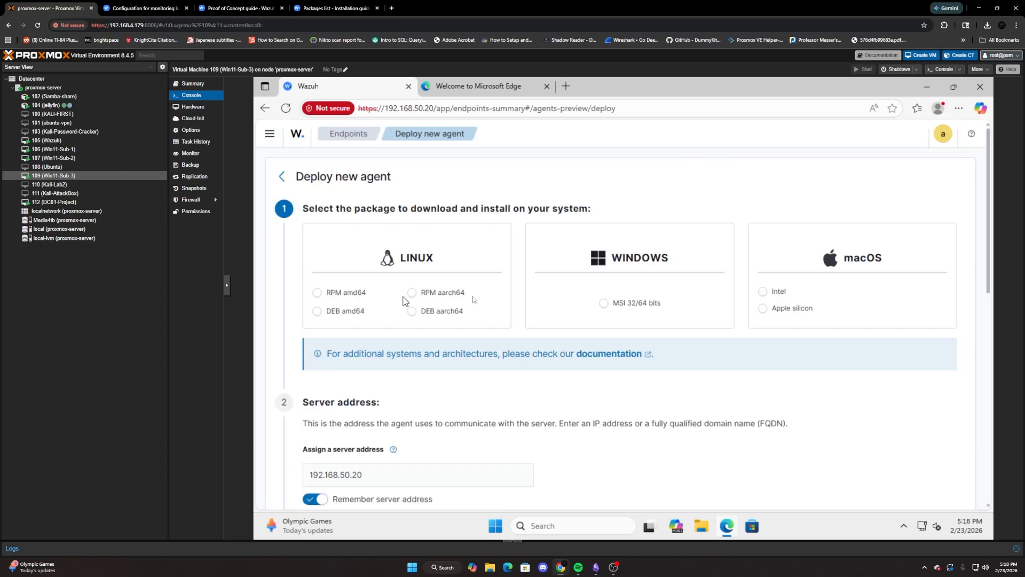
{"action": "left_click", "coordinate": [605, 303]}
{"action": "scroll", "coordinate": [454, 350], "scroll_direction": "down", "scroll_amount": 4}
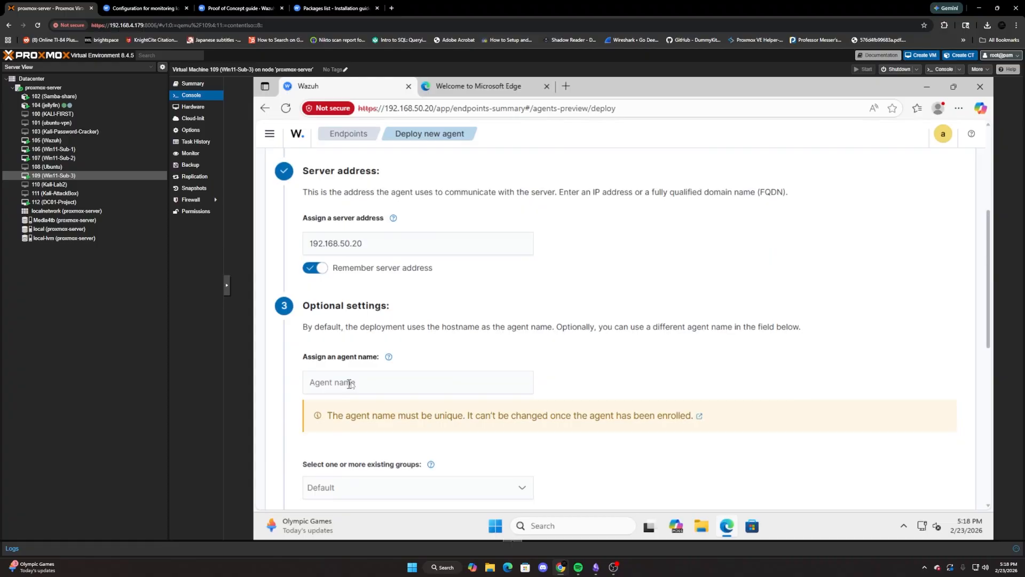
Assign the agent name dzimagent and copy the generated download-and-install command.
{"action": "left_click", "coordinate": [379, 383]}
{"action": "type", "text": "dzimagent"}
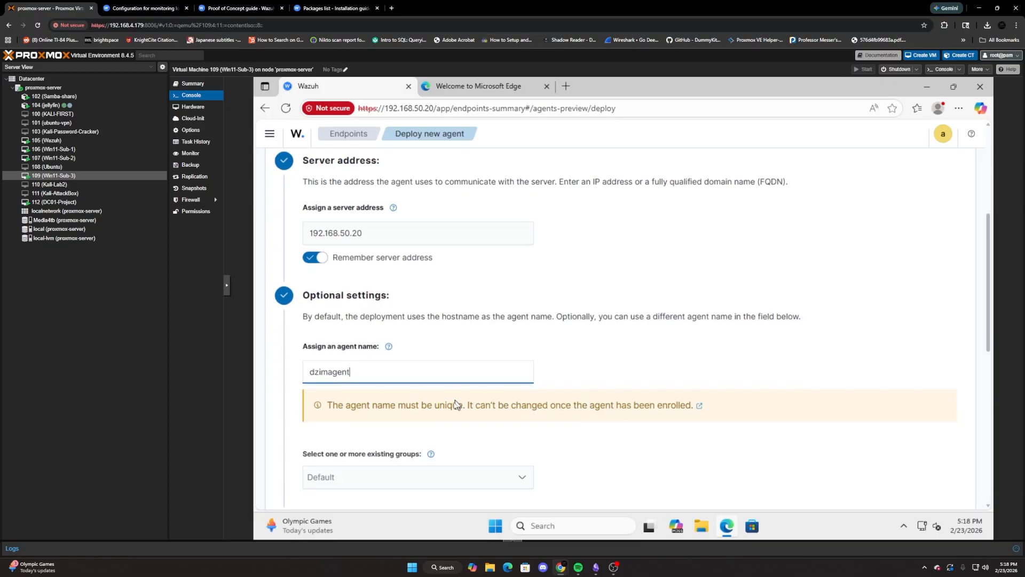
{"action": "scroll", "coordinate": [443, 384], "scroll_direction": "down", "scroll_amount": 2}
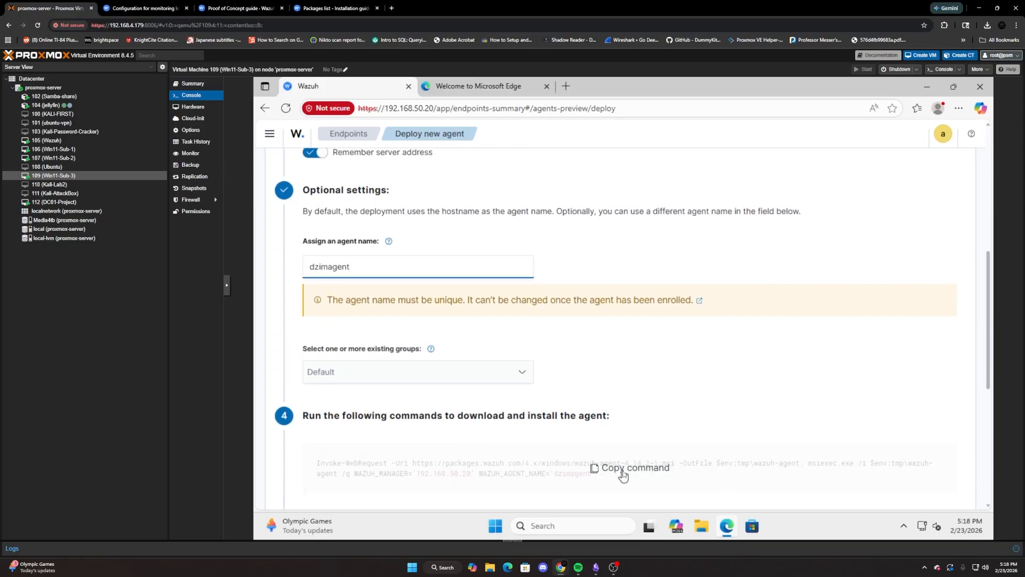
{"action": "left_click", "coordinate": [598, 478]}
{"action": "scroll", "coordinate": [600, 478], "scroll_direction": "down", "scroll_amount": 5}
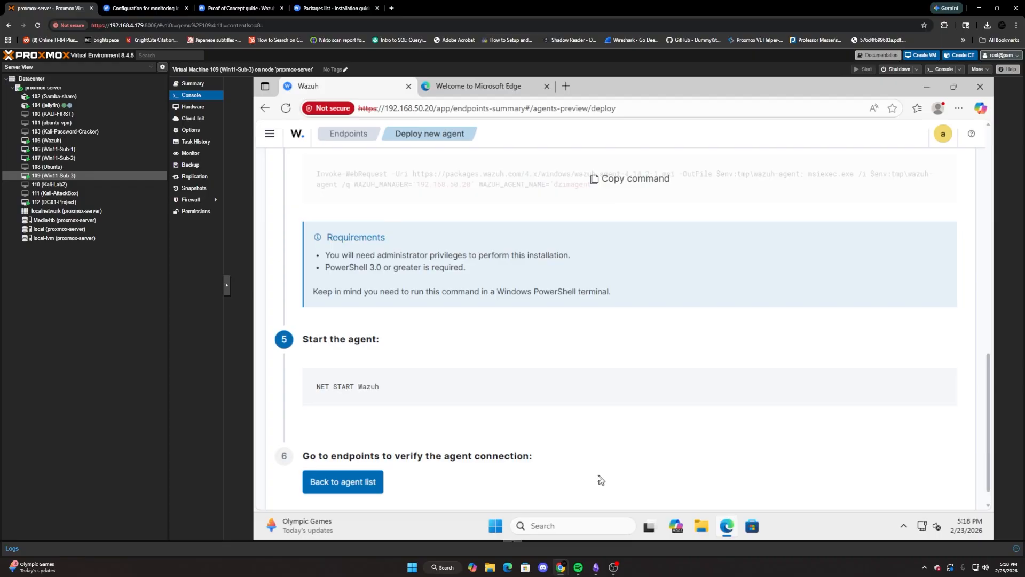
Find Windows PowerShell on Win11-Sub-3 and launch it as administrator.
{"action": "left_click", "coordinate": [578, 531]}
{"action": "type", "text": "powershell"}
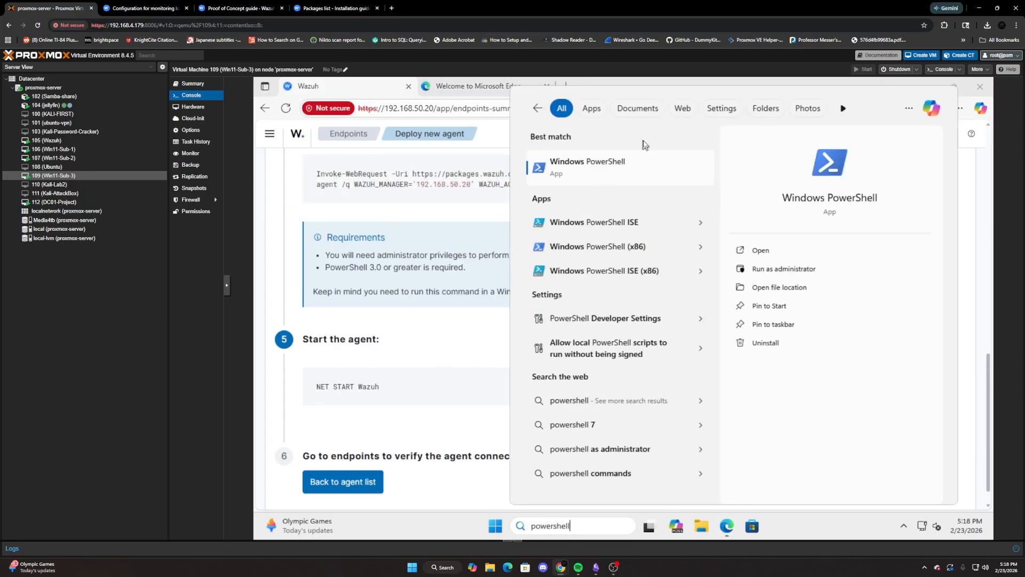
{"action": "left_click", "coordinate": [636, 170]}
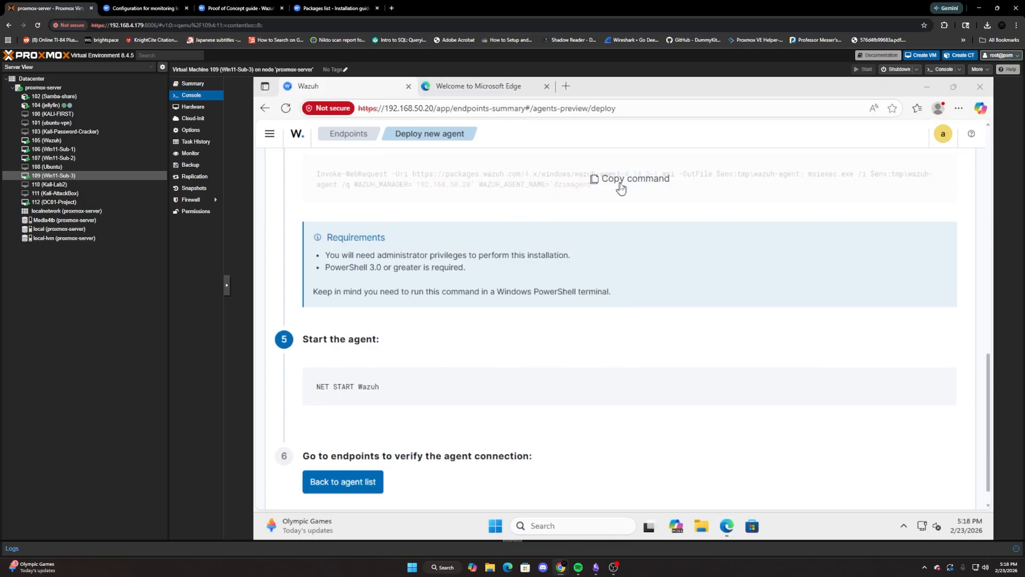
{"action": "left_click", "coordinate": [544, 530]}
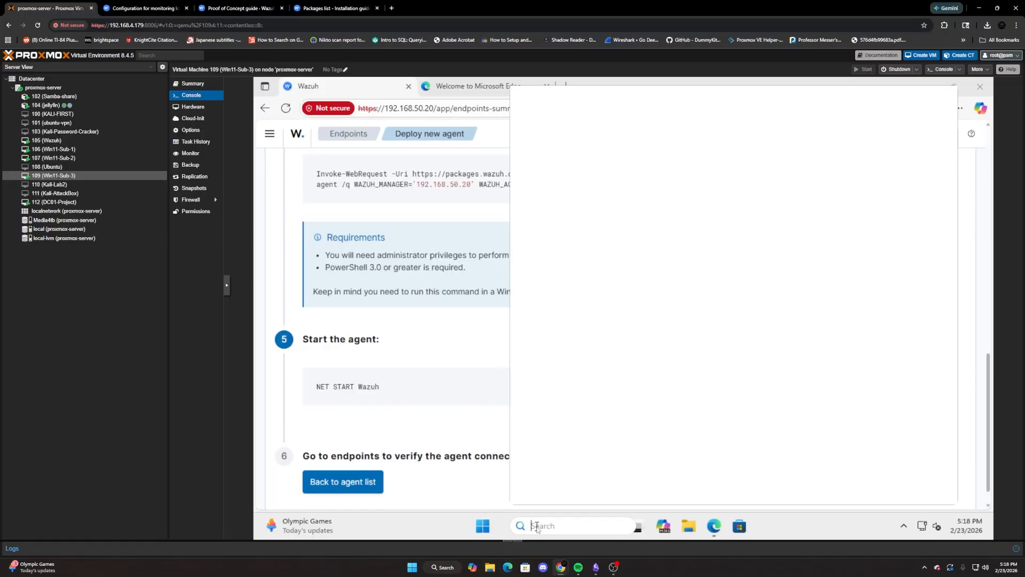
{"action": "type", "text": "power"}
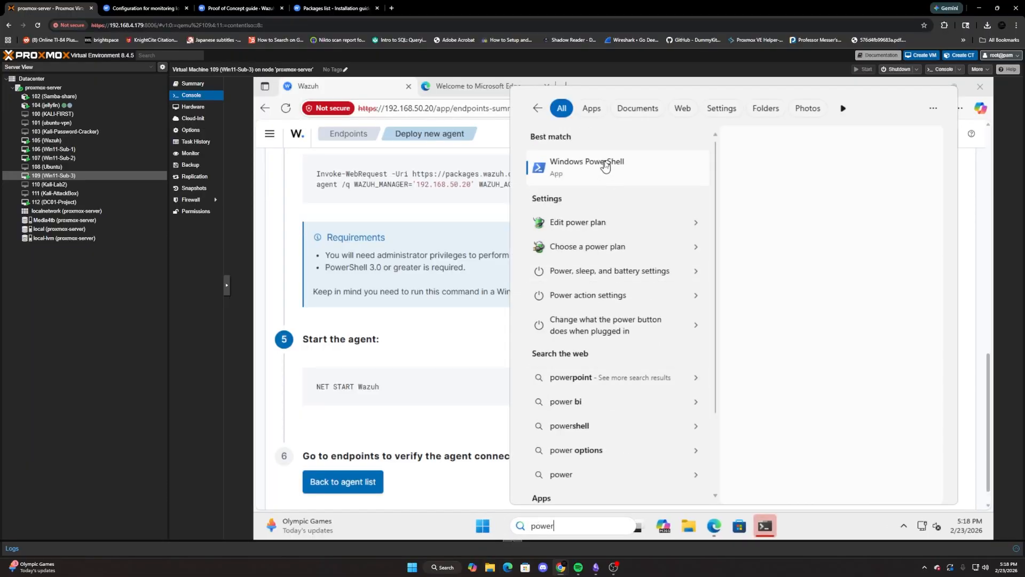
{"action": "right_click", "coordinate": [603, 167]}
{"action": "left_click", "coordinate": [641, 172]}
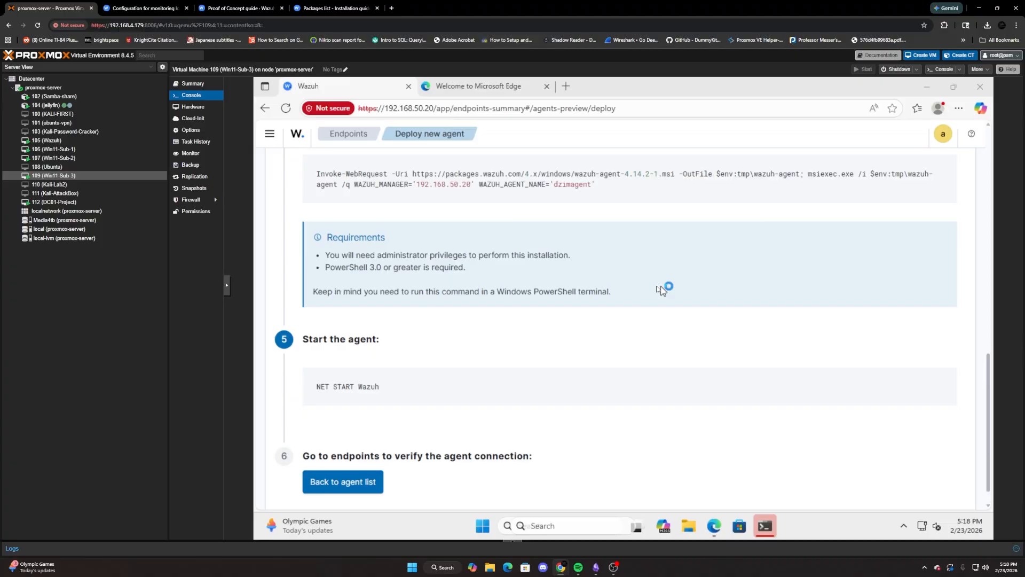
Authorize the elevated PowerShell with the administrator user name and account password, and run the copied Wazuh agent install command.
{"action": "type", "text": "administrator"}
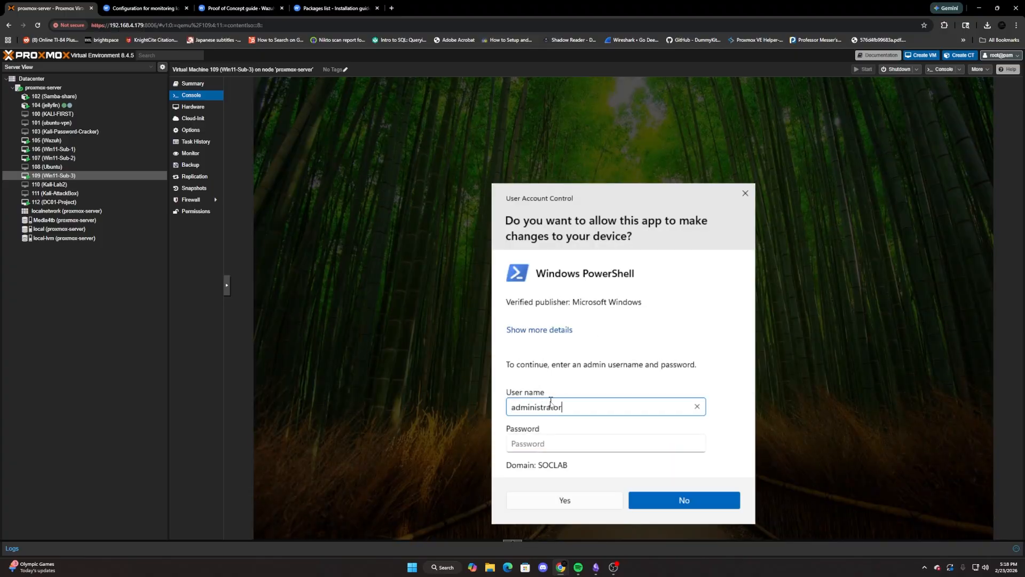
{"action": "key", "text": "Tab"}
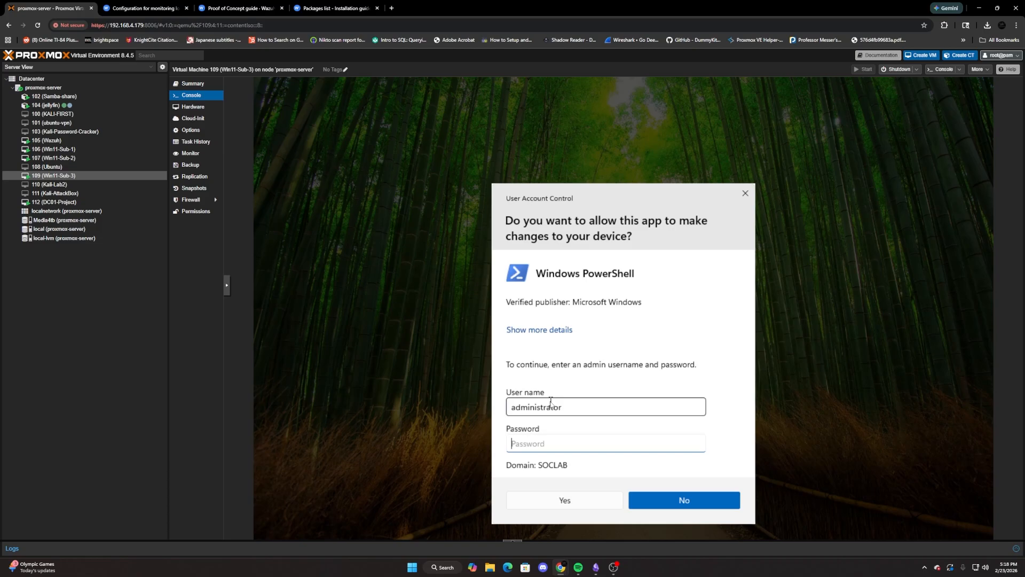
{"action": "type", "text": "•"}
{"action": "key", "text": "Return"}
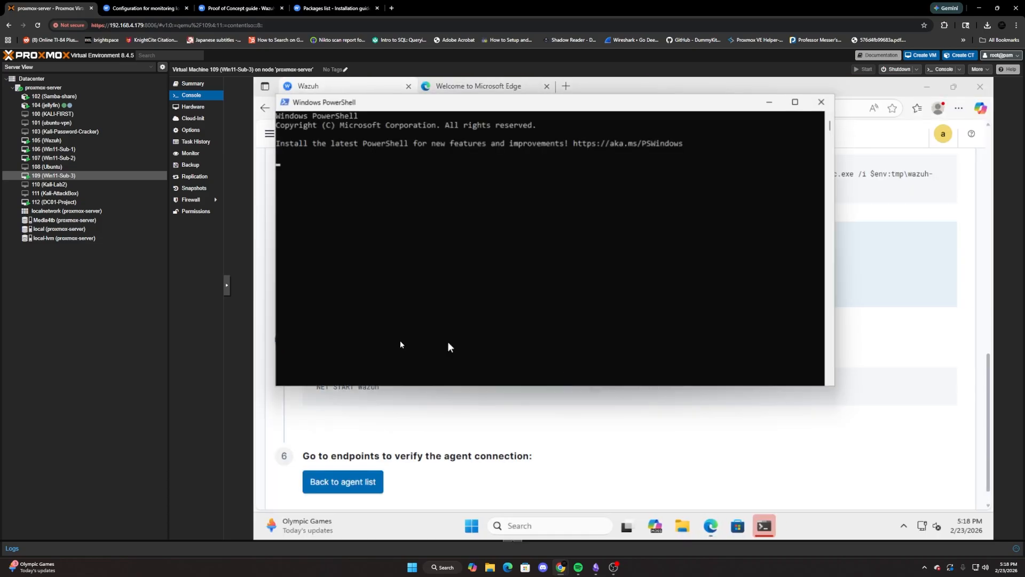
{"action": "key", "text": "ctrl+v"}
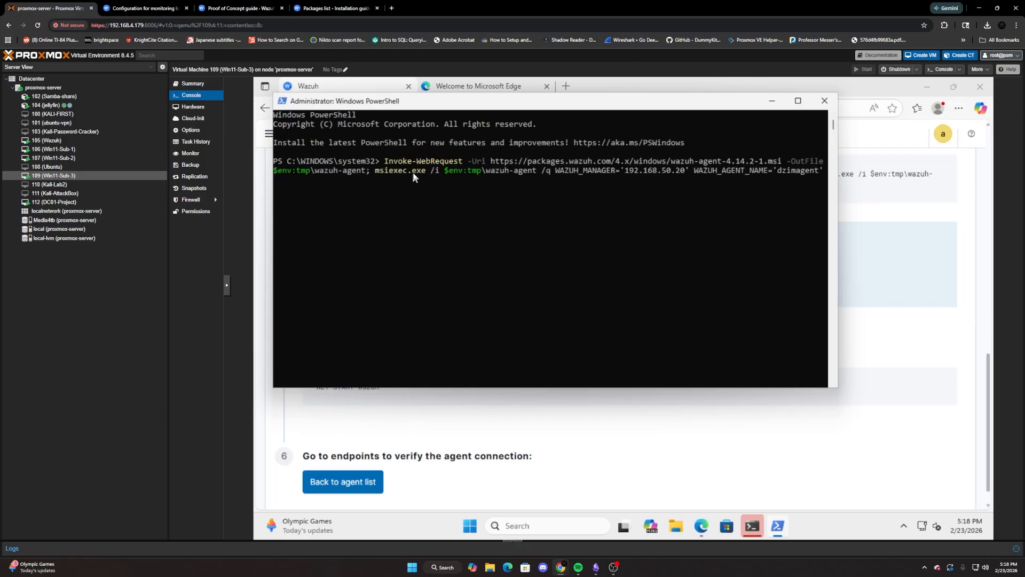
{"action": "key", "text": "Return"}
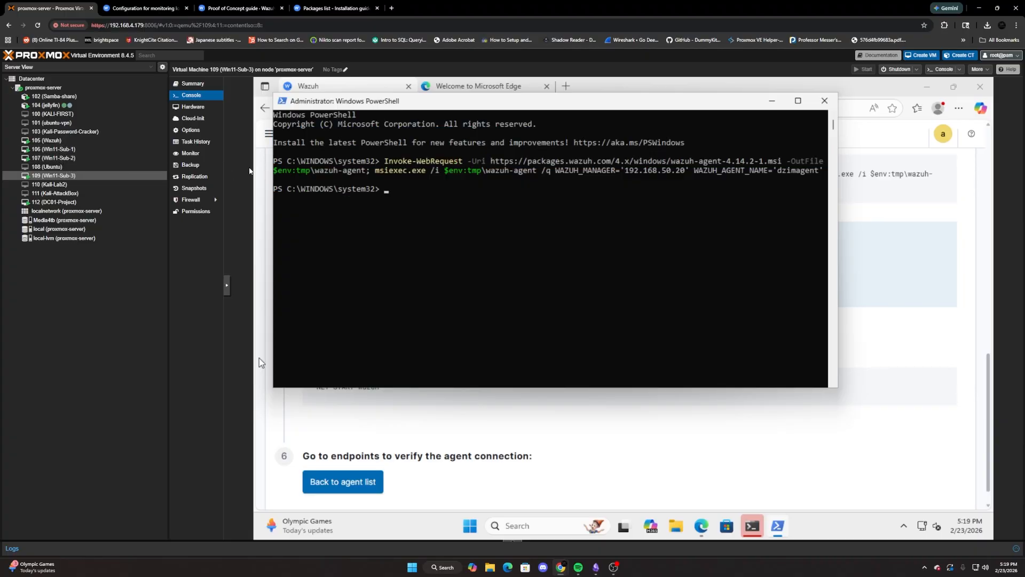
Start the Wazuh agent service on Win11-Sub-3 with the command NET START Wazuh.
{"action": "type", "text": "net start Wazuh"}
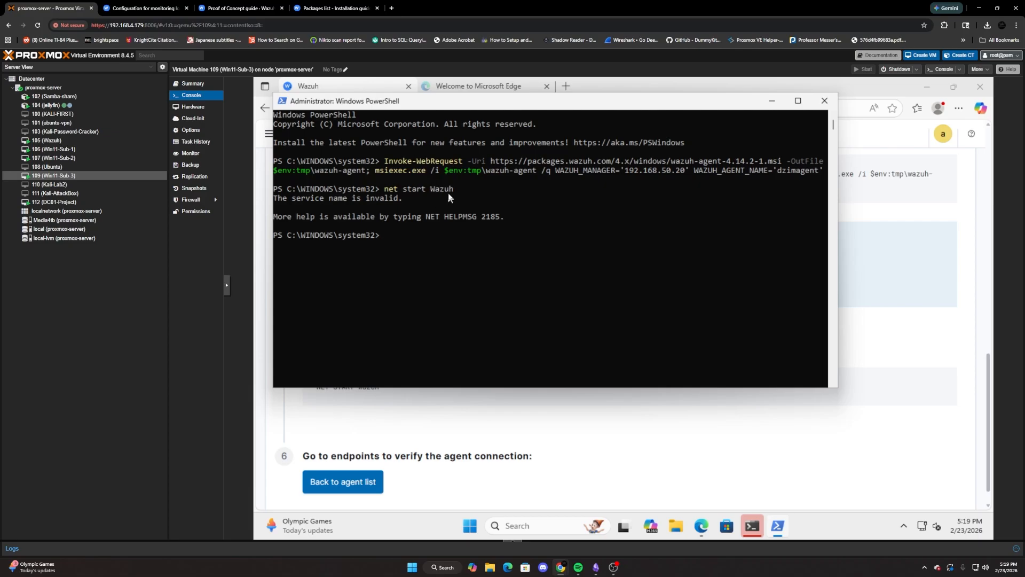
{"action": "key", "text": "Up"}
{"action": "key", "text": "BackSpace"}
{"action": "key", "text": "BackSpace"}
{"action": "key", "text": "BackSpace"}
{"action": "key", "text": "BackSpace"}
{"action": "key", "text": "BackSpace"}
{"action": "key", "text": "BackSpace"}
{"action": "key", "text": "BackSpace"}
{"action": "key", "text": "BackSpace"}
{"action": "key", "text": "Delete"}
{"action": "type", "text": "NET START"}
{"action": "key", "text": "Return"}
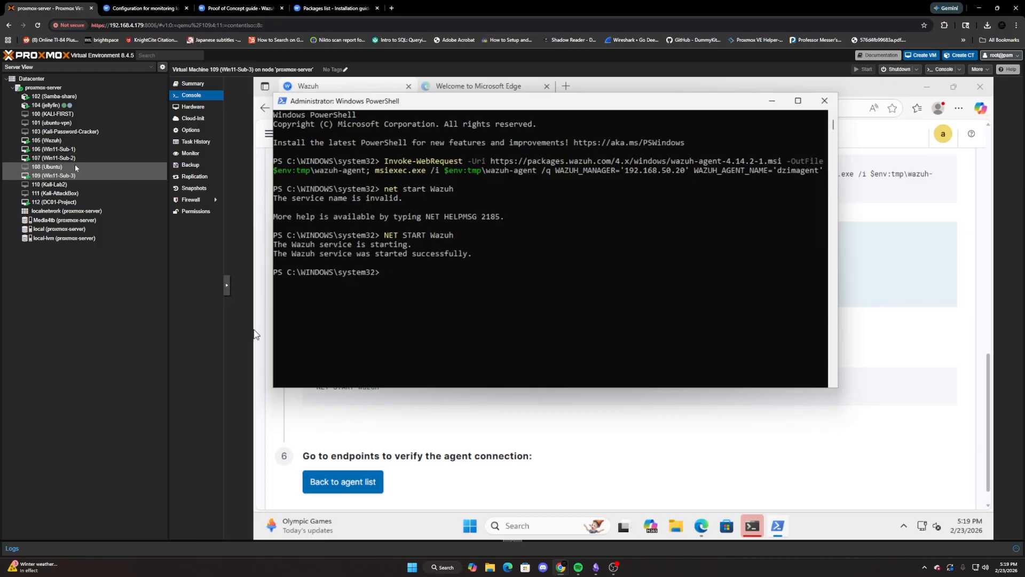
Return to the agent list on the Wazuh Endpoints page and reload it to check the connection status of dzimagent.
{"action": "left_click", "coordinate": [492, 435]}
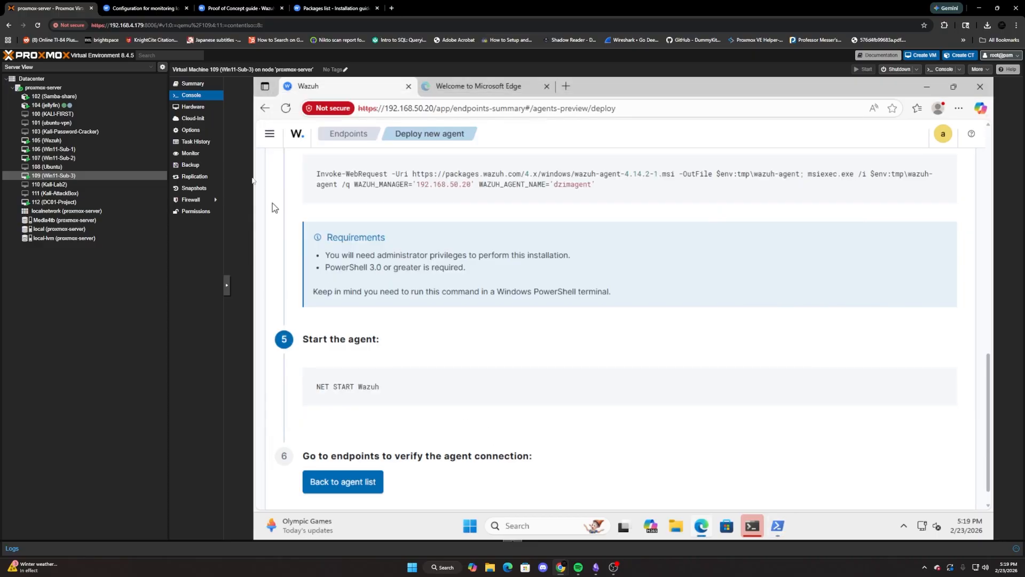
{"action": "left_click", "coordinate": [270, 133]}
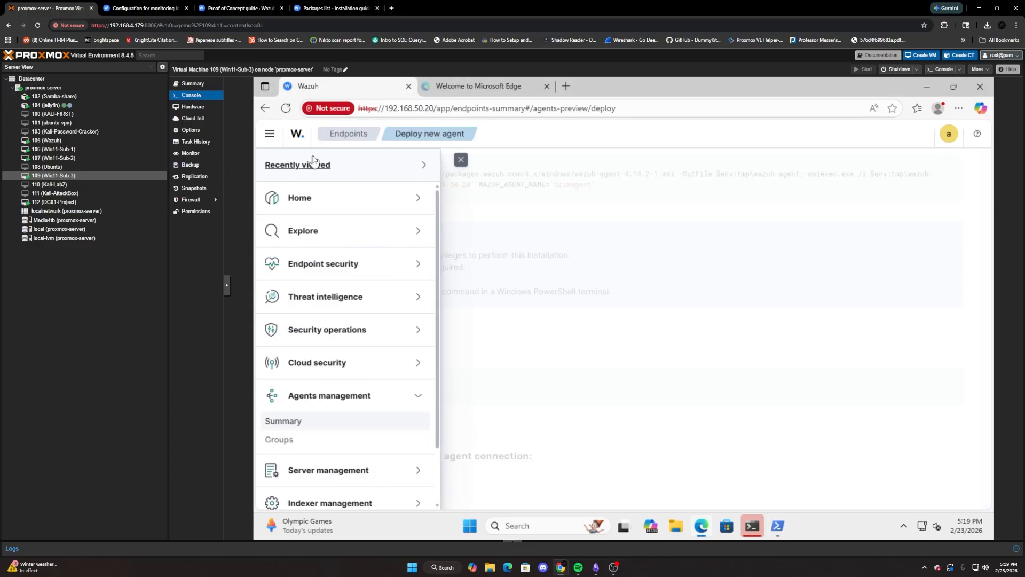
{"action": "left_click", "coordinate": [294, 427]}
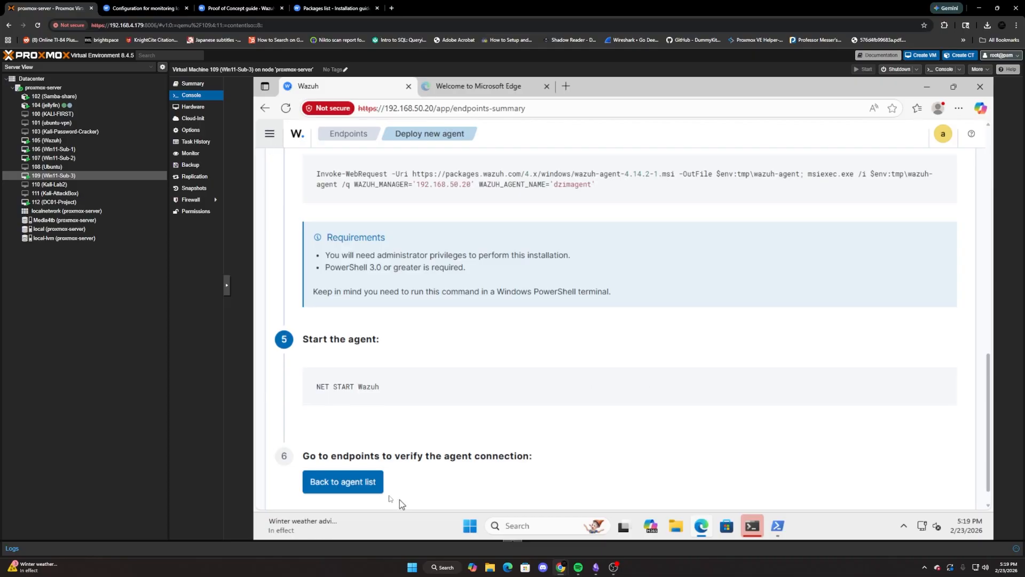
{"action": "left_click", "coordinate": [367, 486]}
{"action": "scroll", "coordinate": [471, 311], "scroll_direction": "down", "scroll_amount": 2}
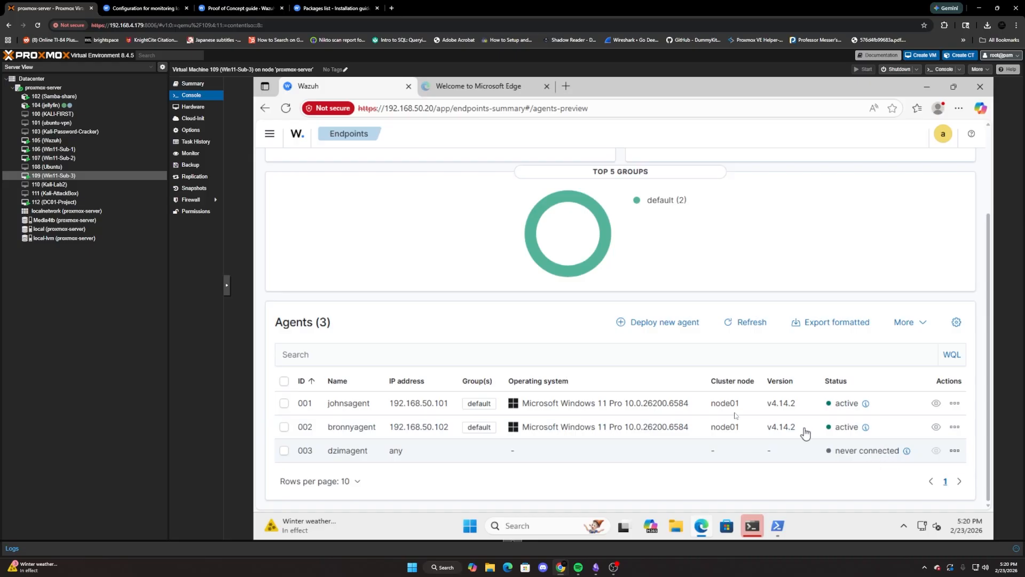
{"action": "left_click", "coordinate": [287, 108]}
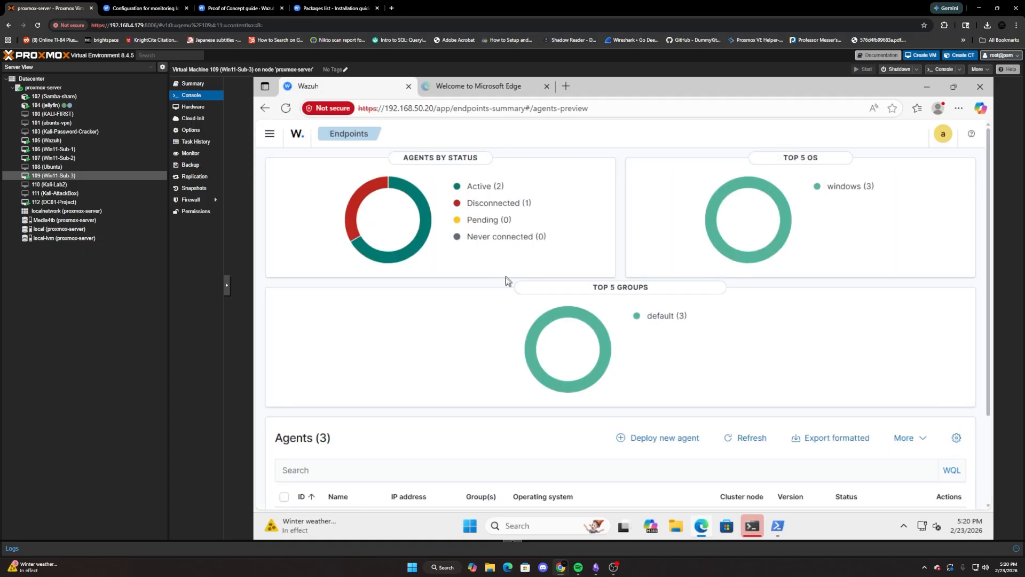
{"action": "scroll", "coordinate": [507, 280], "scroll_direction": "down", "scroll_amount": 2}
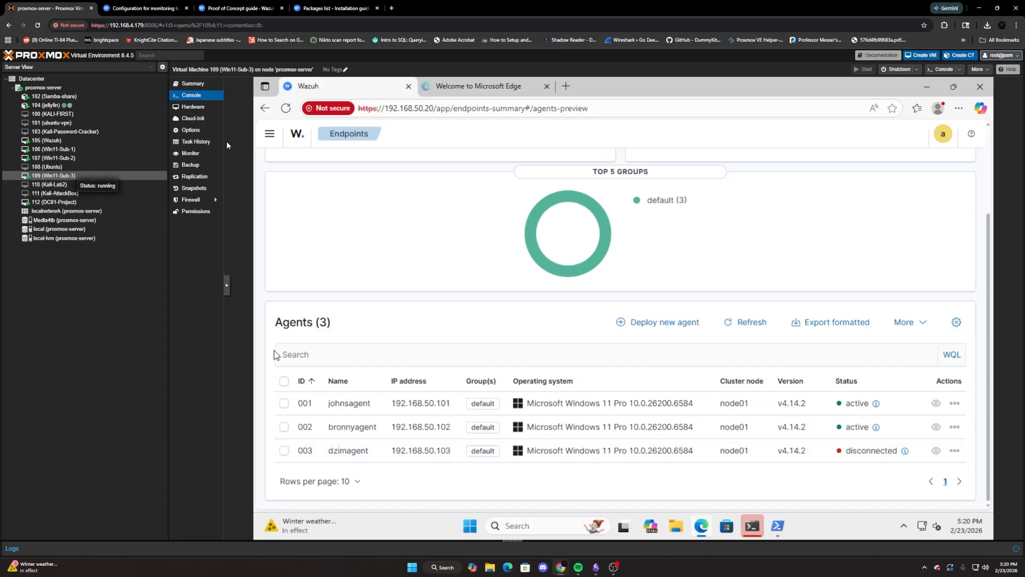
Recheck the service start output in PowerShell, and reload the Endpoints page to review the status charts and agent list.
{"action": "left_click", "coordinate": [777, 526]}
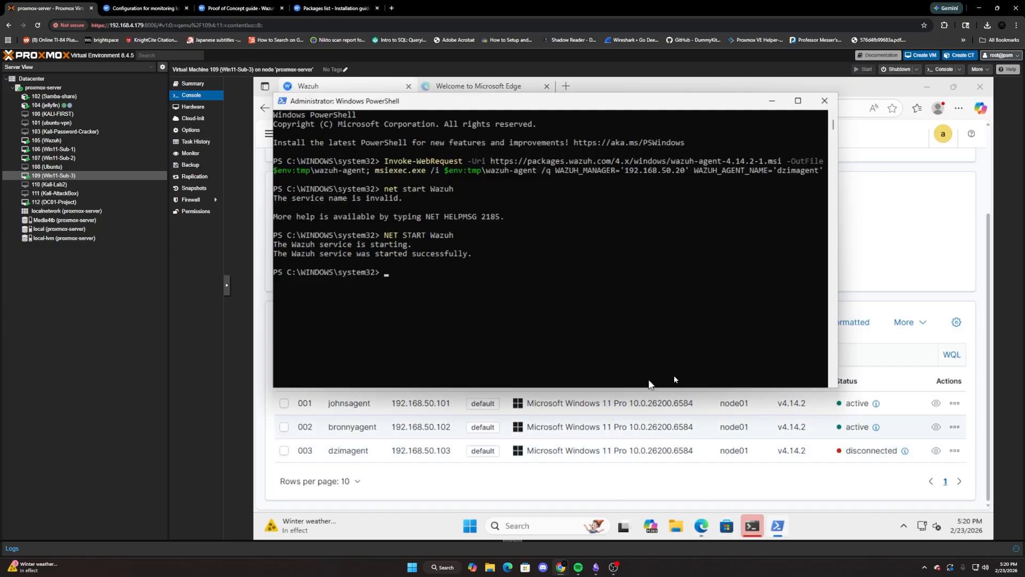
{"action": "left_click", "coordinate": [824, 495]}
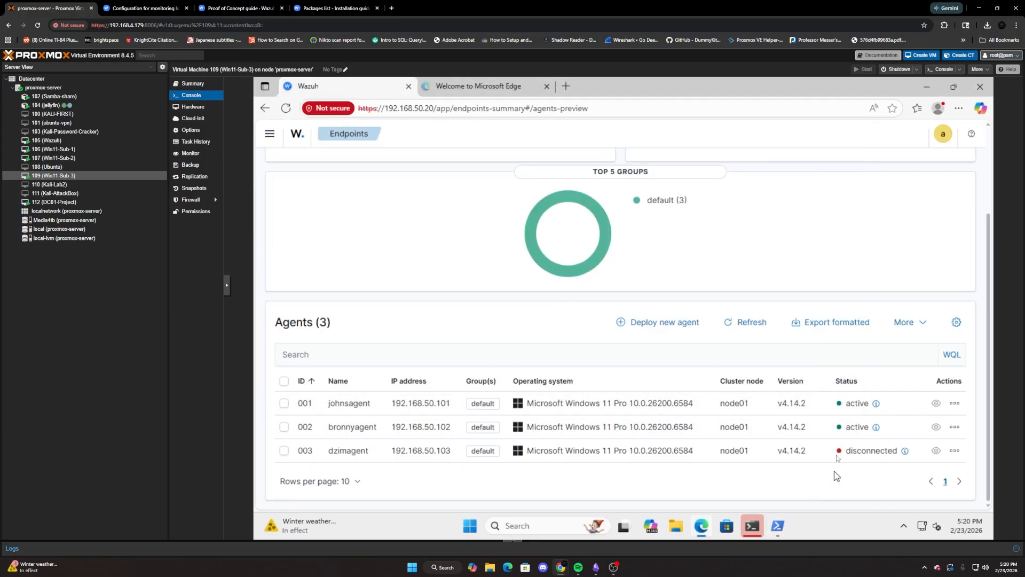
{"action": "left_click", "coordinate": [286, 108]}
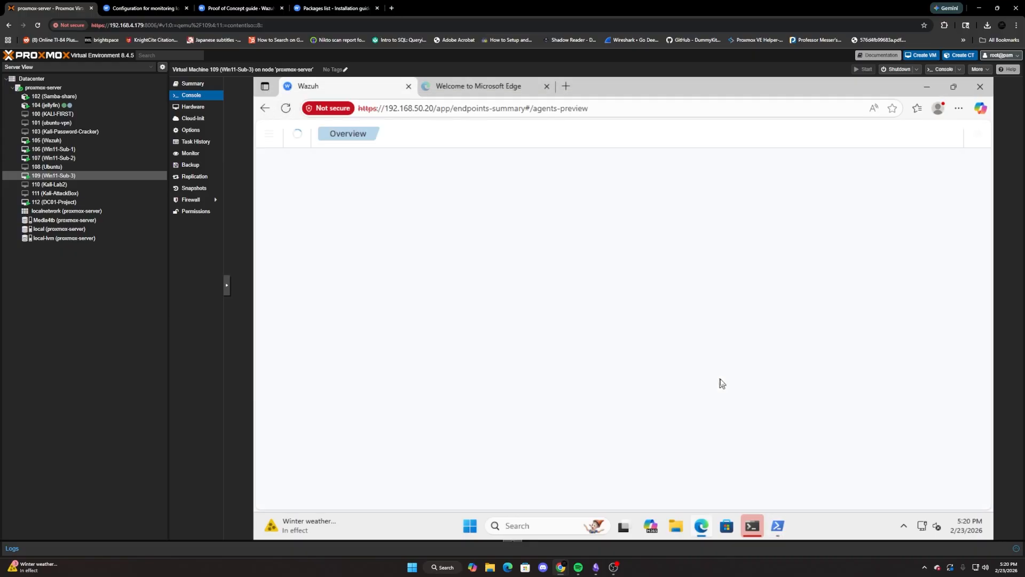
{"action": "scroll", "coordinate": [694, 374], "scroll_direction": "down", "scroll_amount": 2}
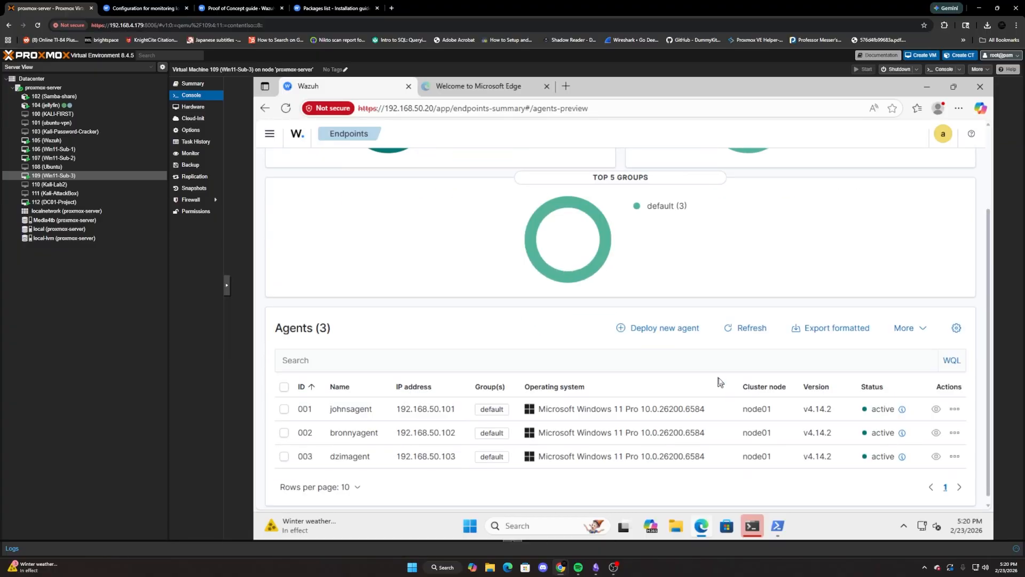
{"action": "scroll", "coordinate": [688, 368], "scroll_direction": "up", "scroll_amount": 1}
{"action": "scroll", "coordinate": [651, 358], "scroll_direction": "up", "scroll_amount": 1}
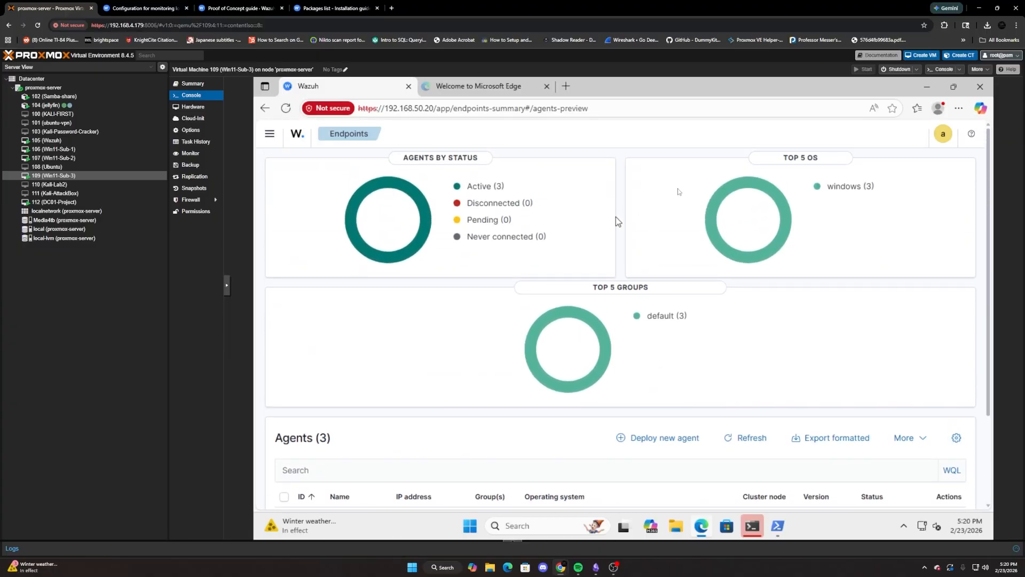
{"action": "scroll", "coordinate": [777, 332], "scroll_direction": "down", "scroll_amount": 1}
{"action": "scroll", "coordinate": [777, 331], "scroll_direction": "down", "scroll_amount": 1}
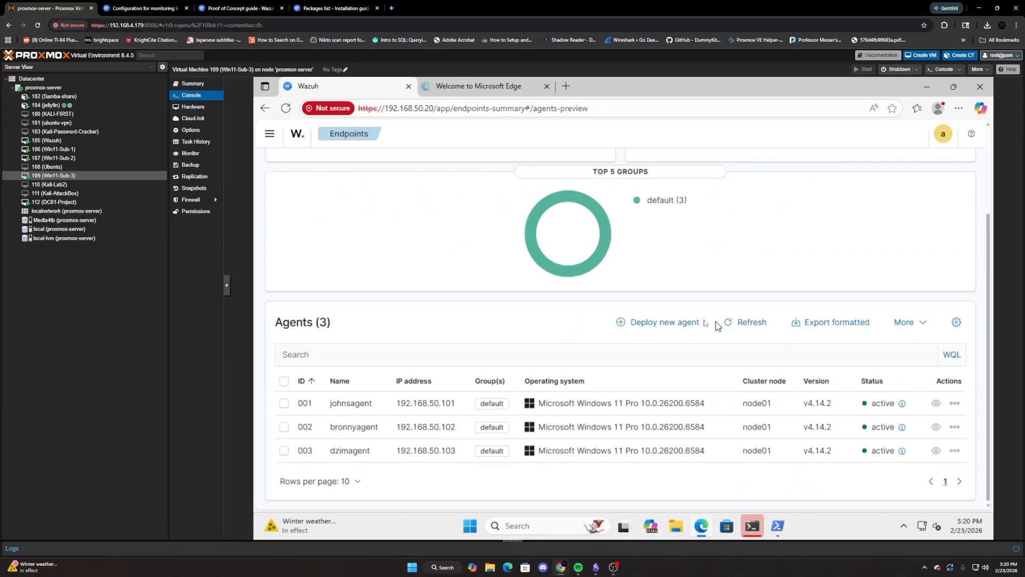
{"action": "scroll", "coordinate": [600, 293], "scroll_direction": "up", "scroll_amount": 2}
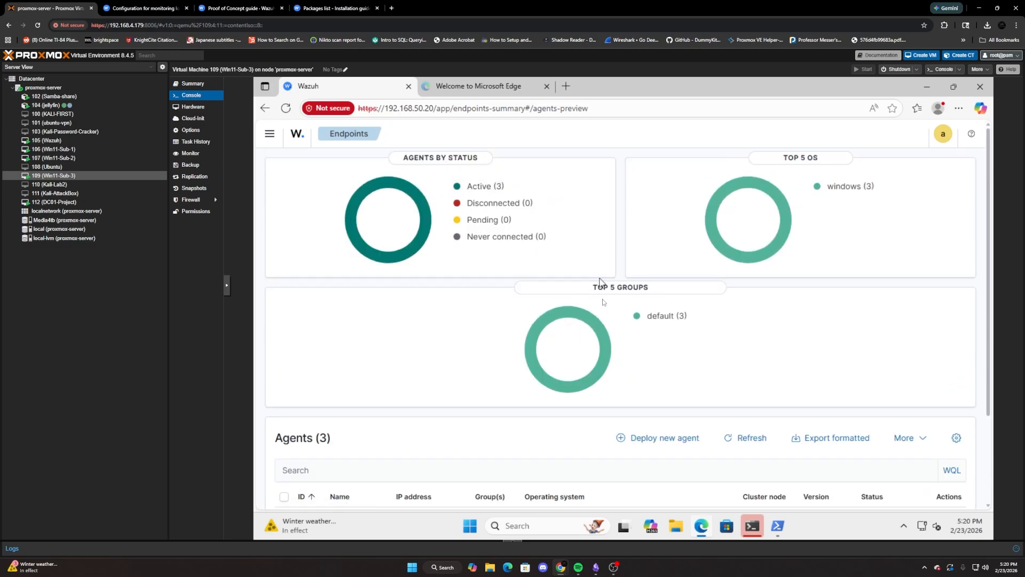
{"action": "scroll", "coordinate": [599, 281], "scroll_direction": "down", "scroll_amount": 2}
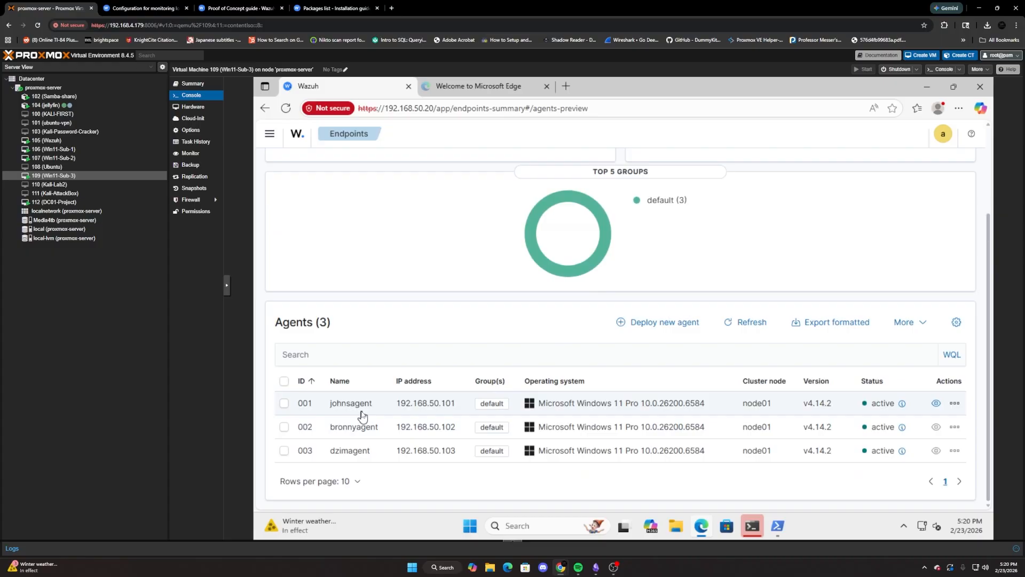